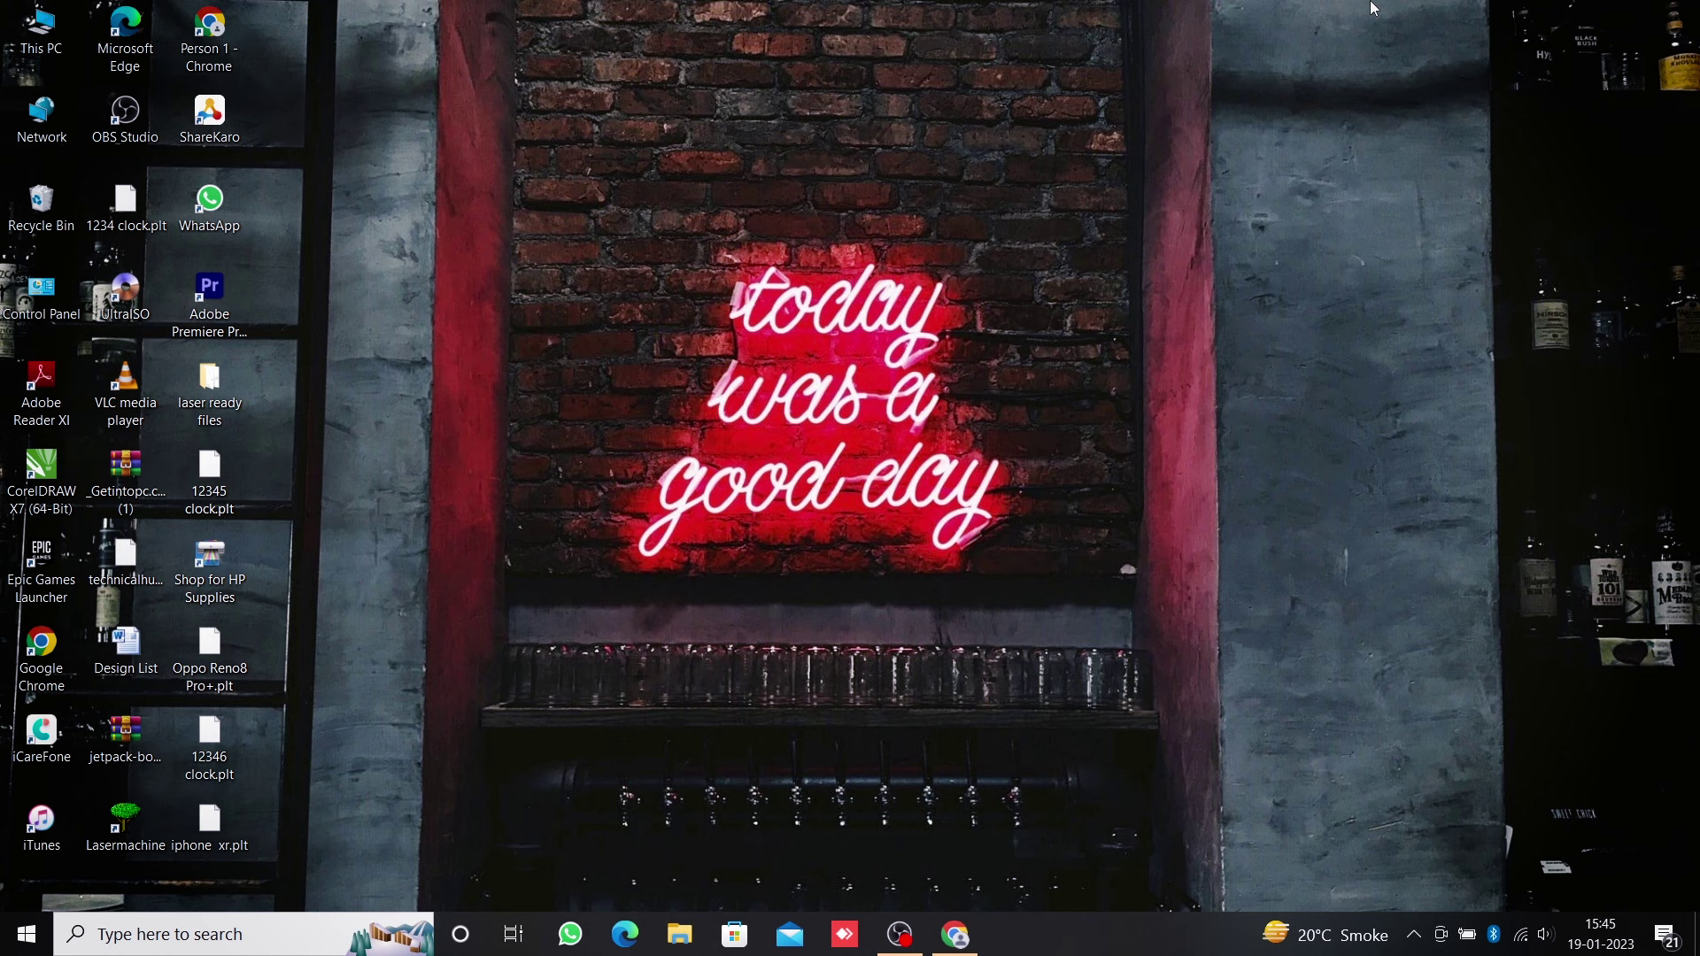
right_click(1143, 93)
click(1160, 157)
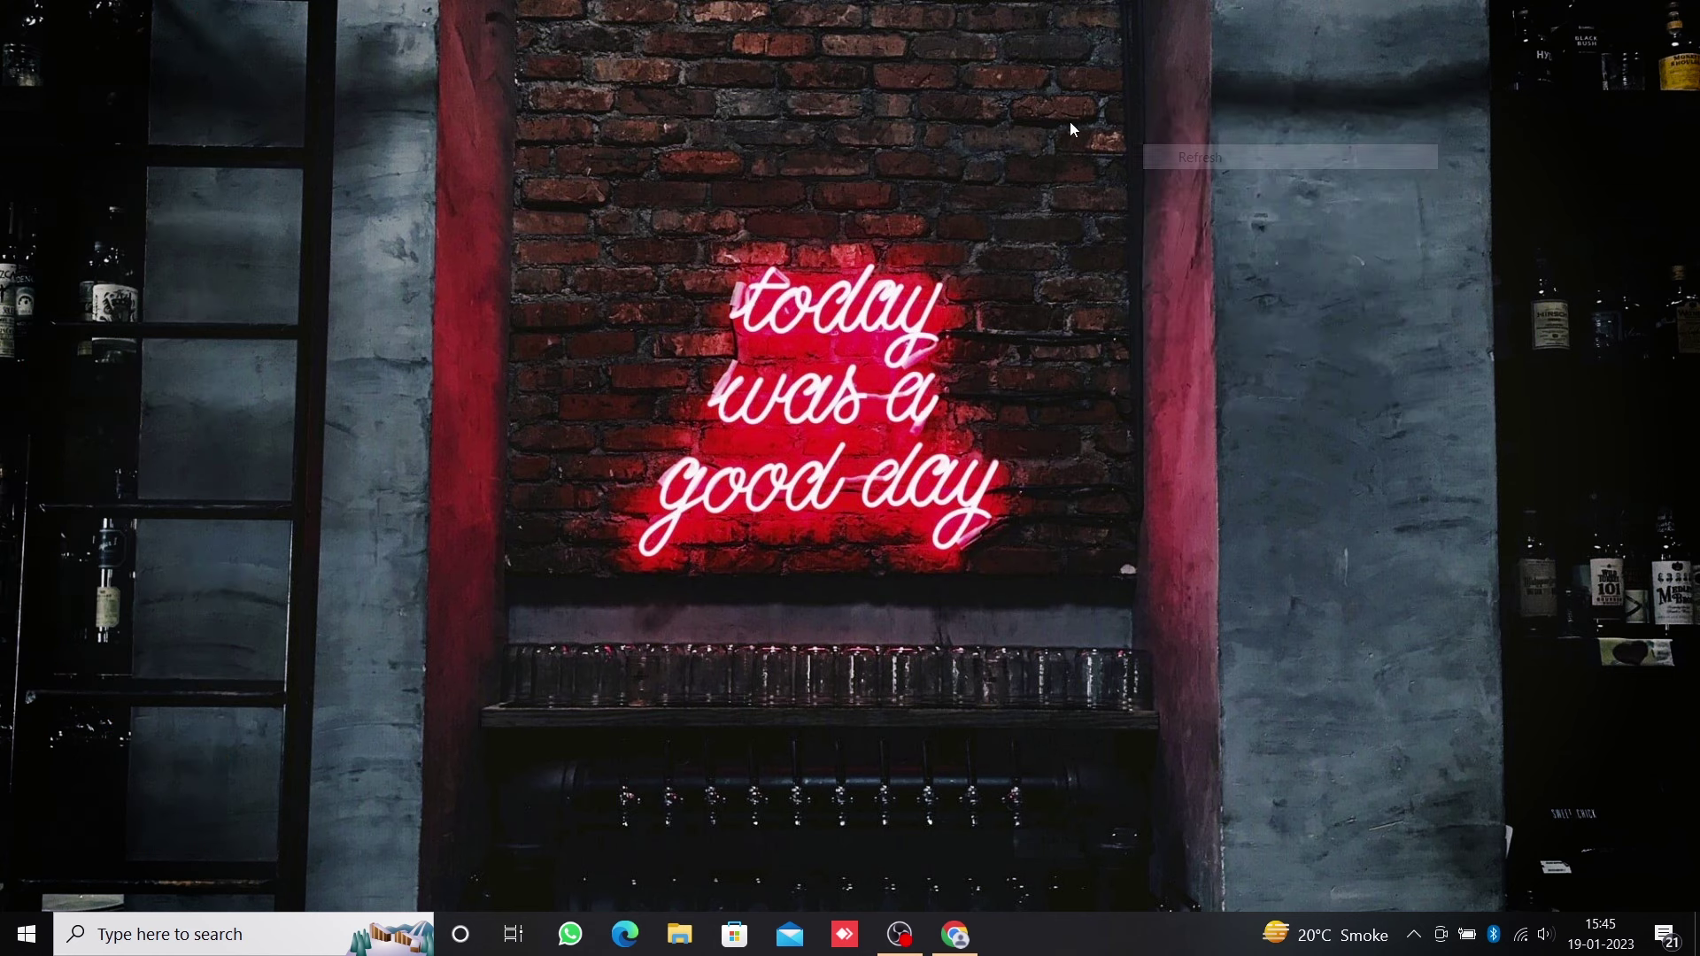
right_click(1069, 121)
click(1151, 188)
right_click(873, 88)
click(921, 154)
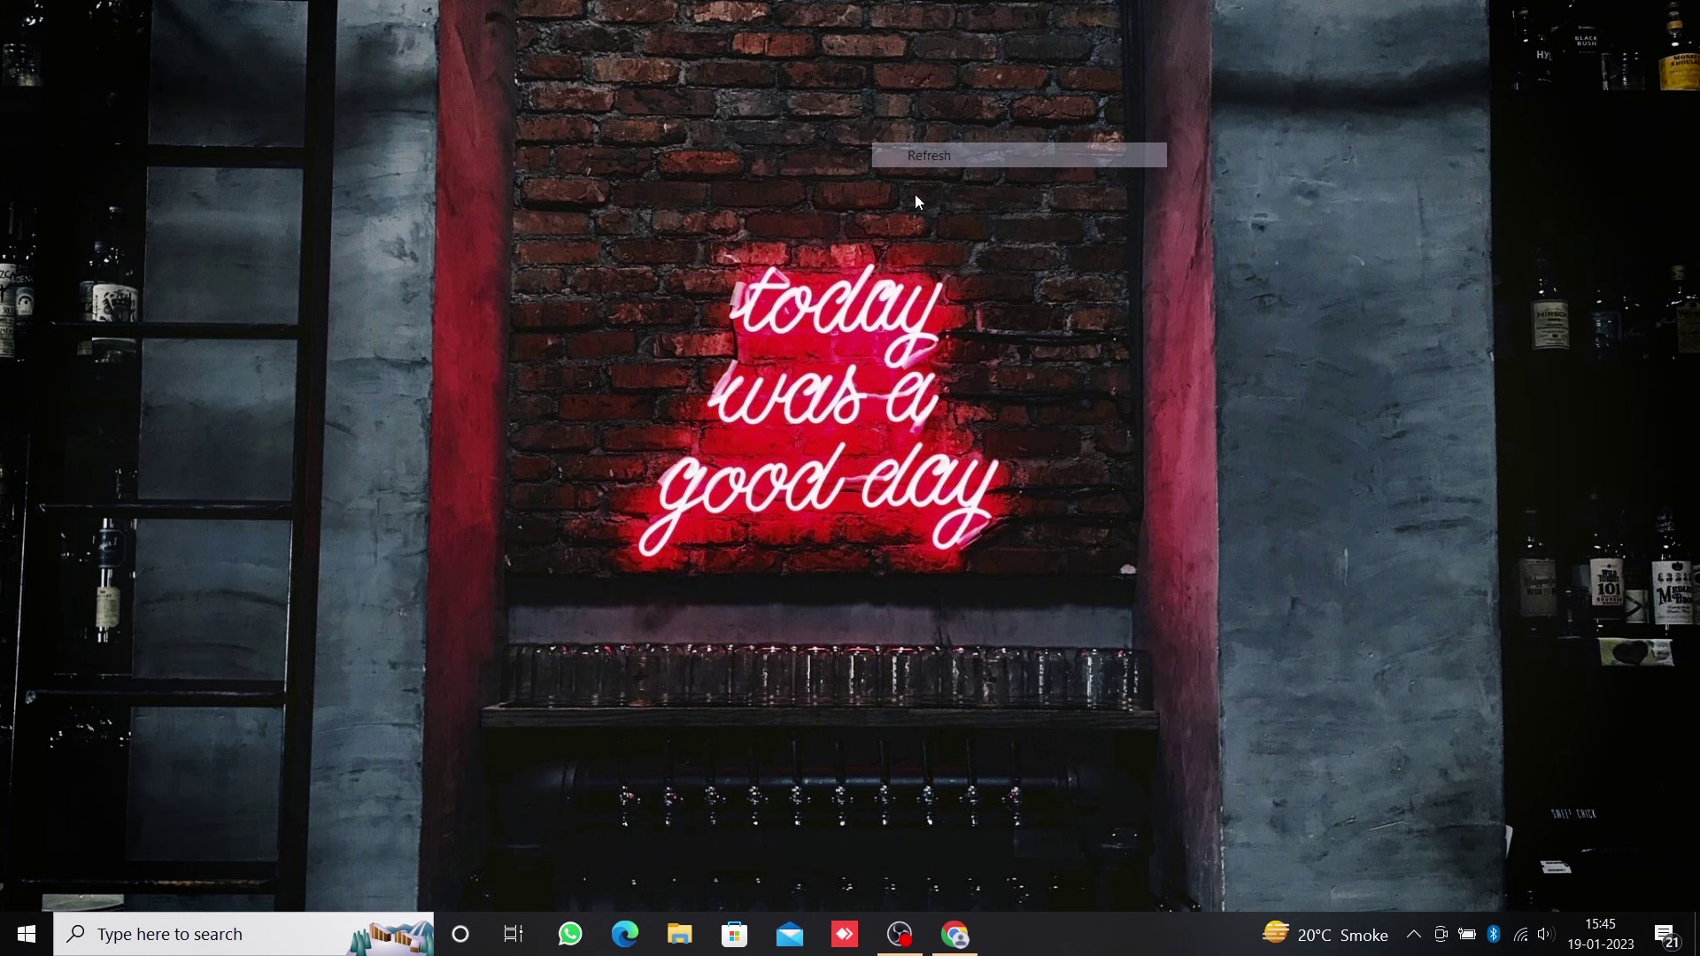
Step: Start the Lasermachine program, open its Data Update window and try to download the new data
click(133, 832)
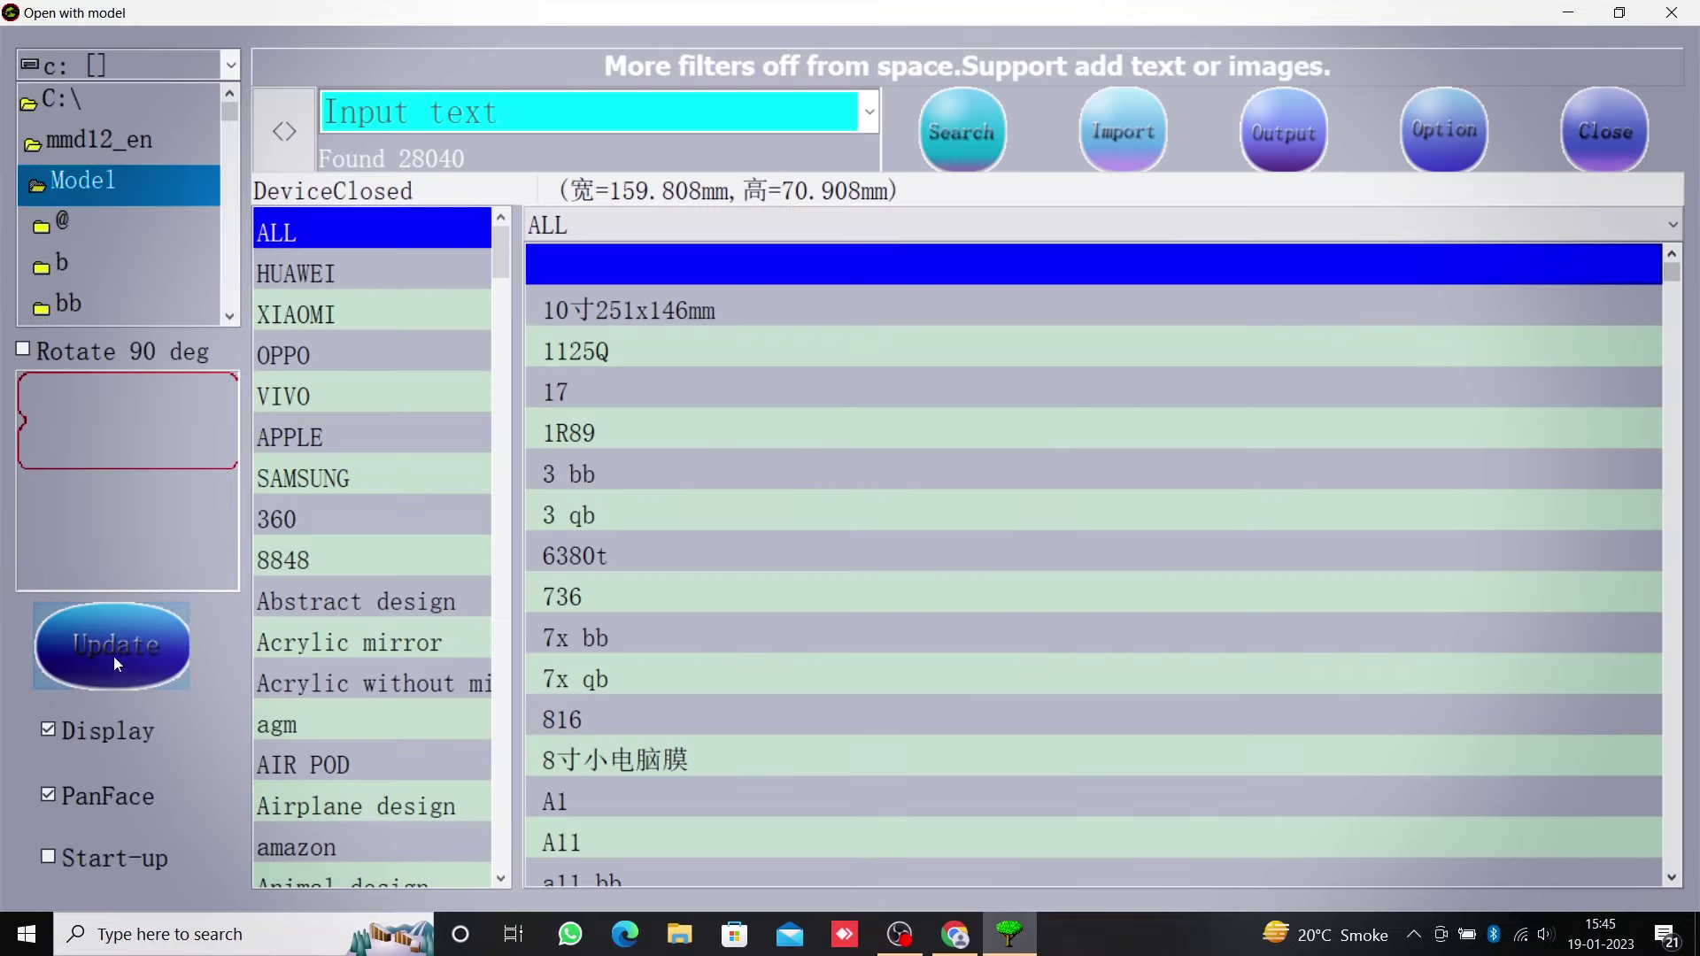
click(113, 656)
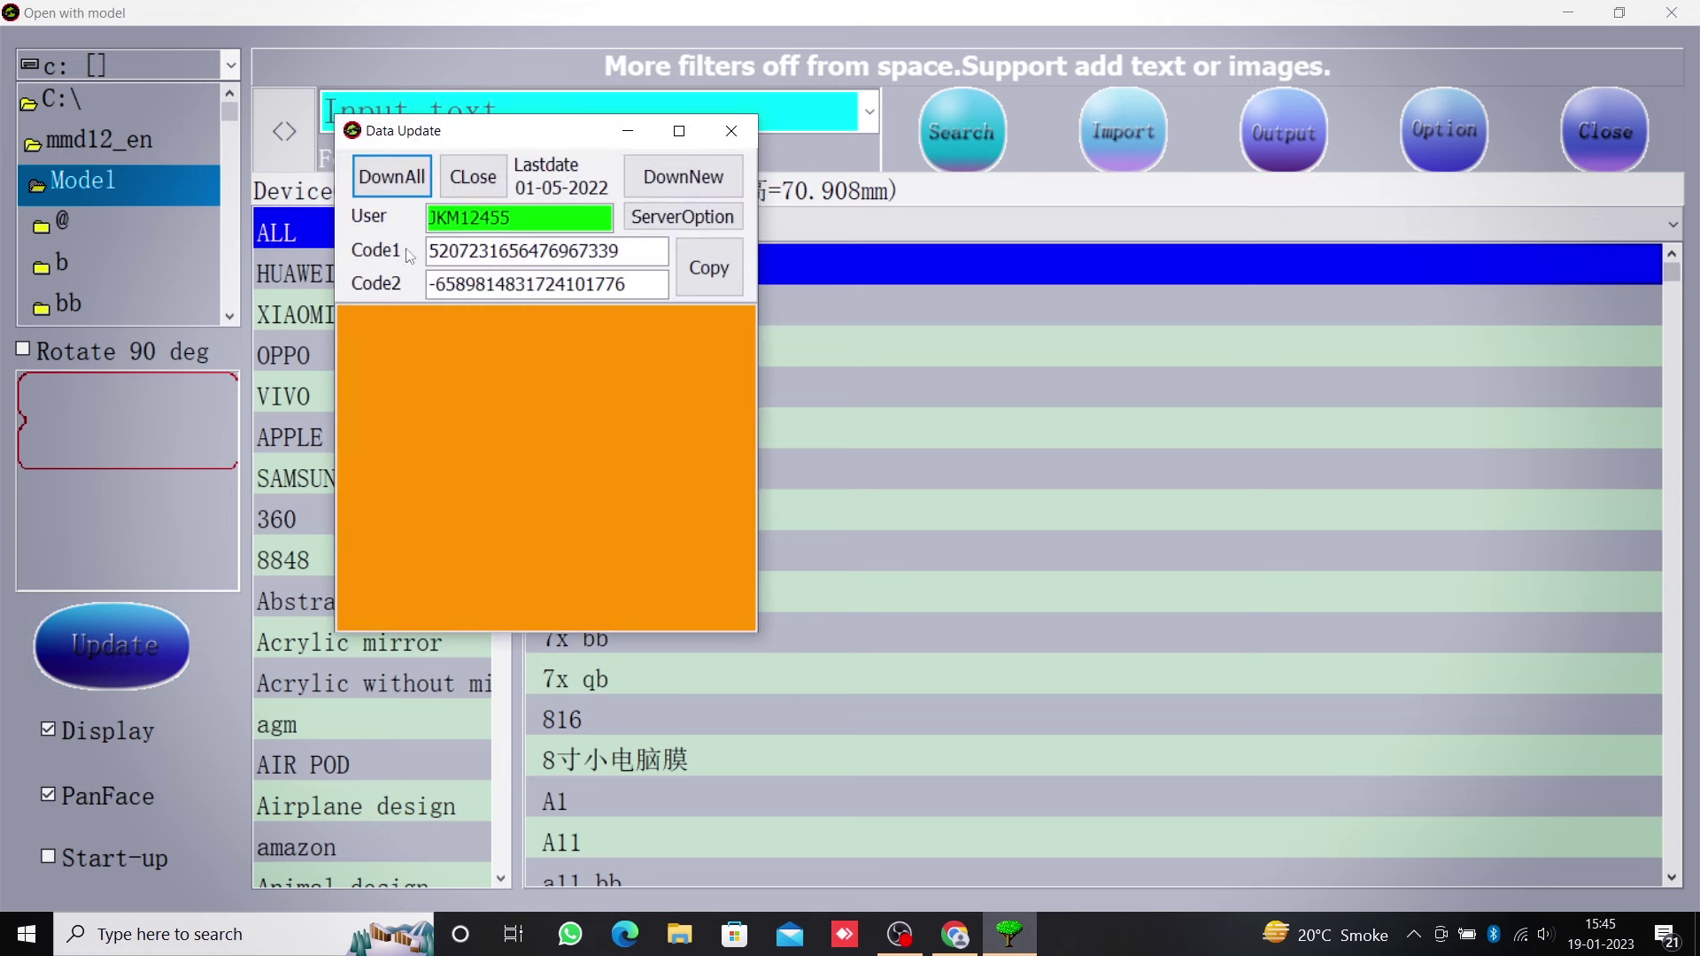
click(676, 180)
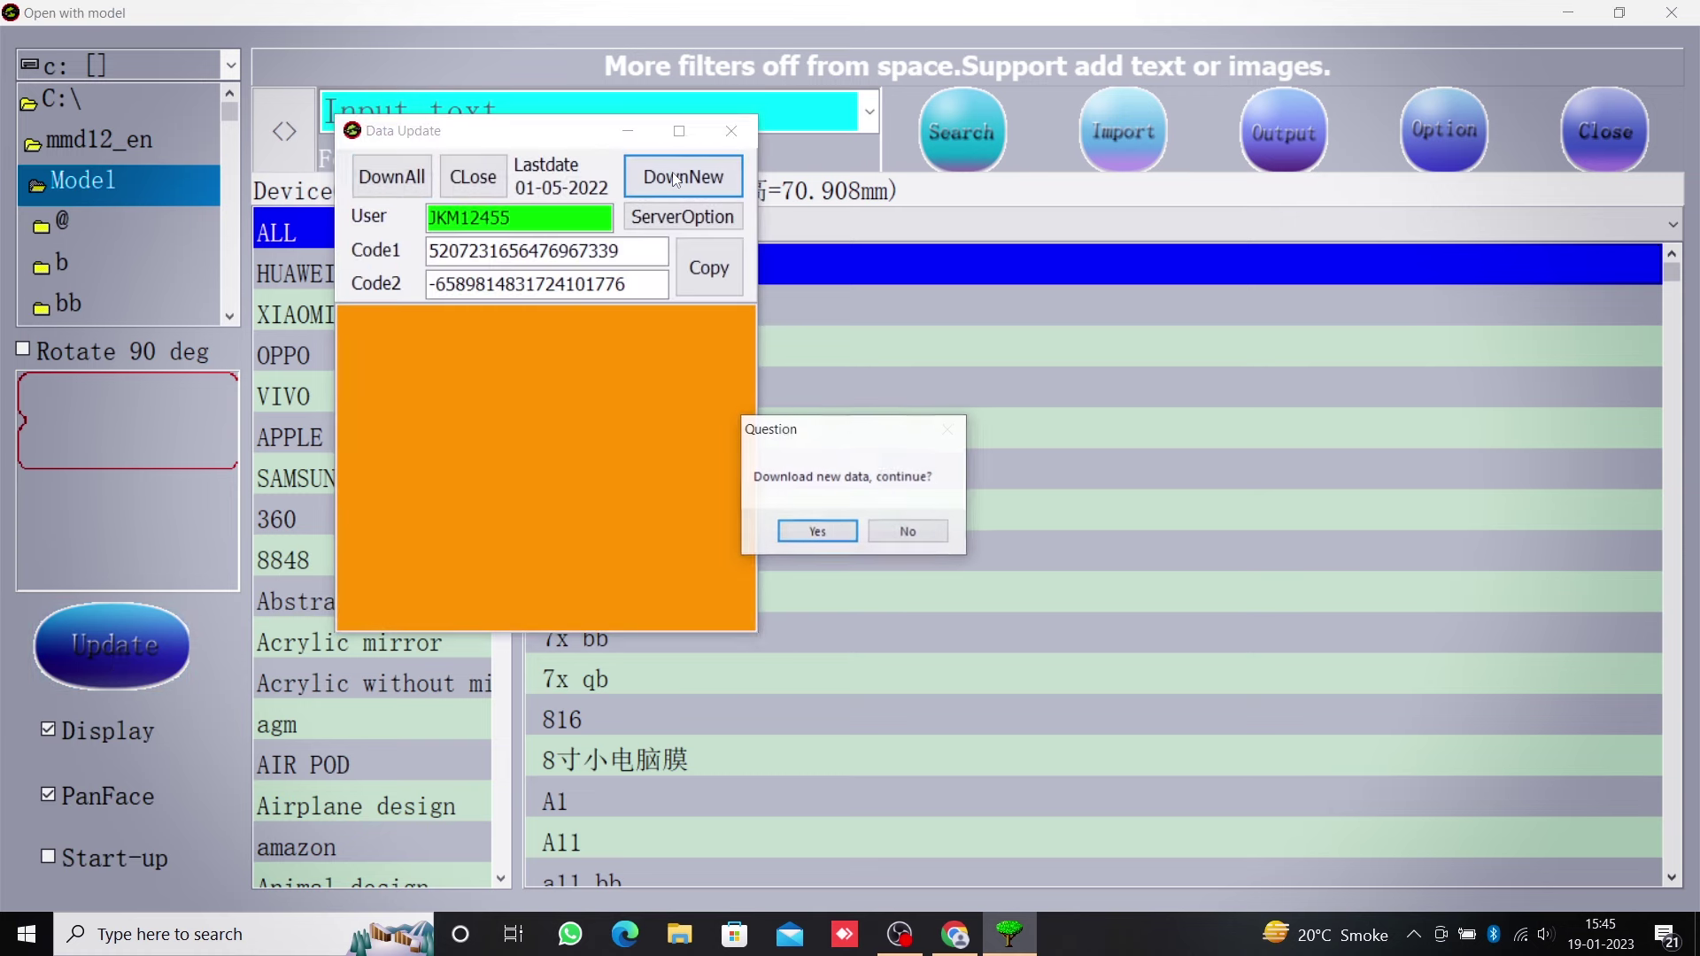
click(809, 534)
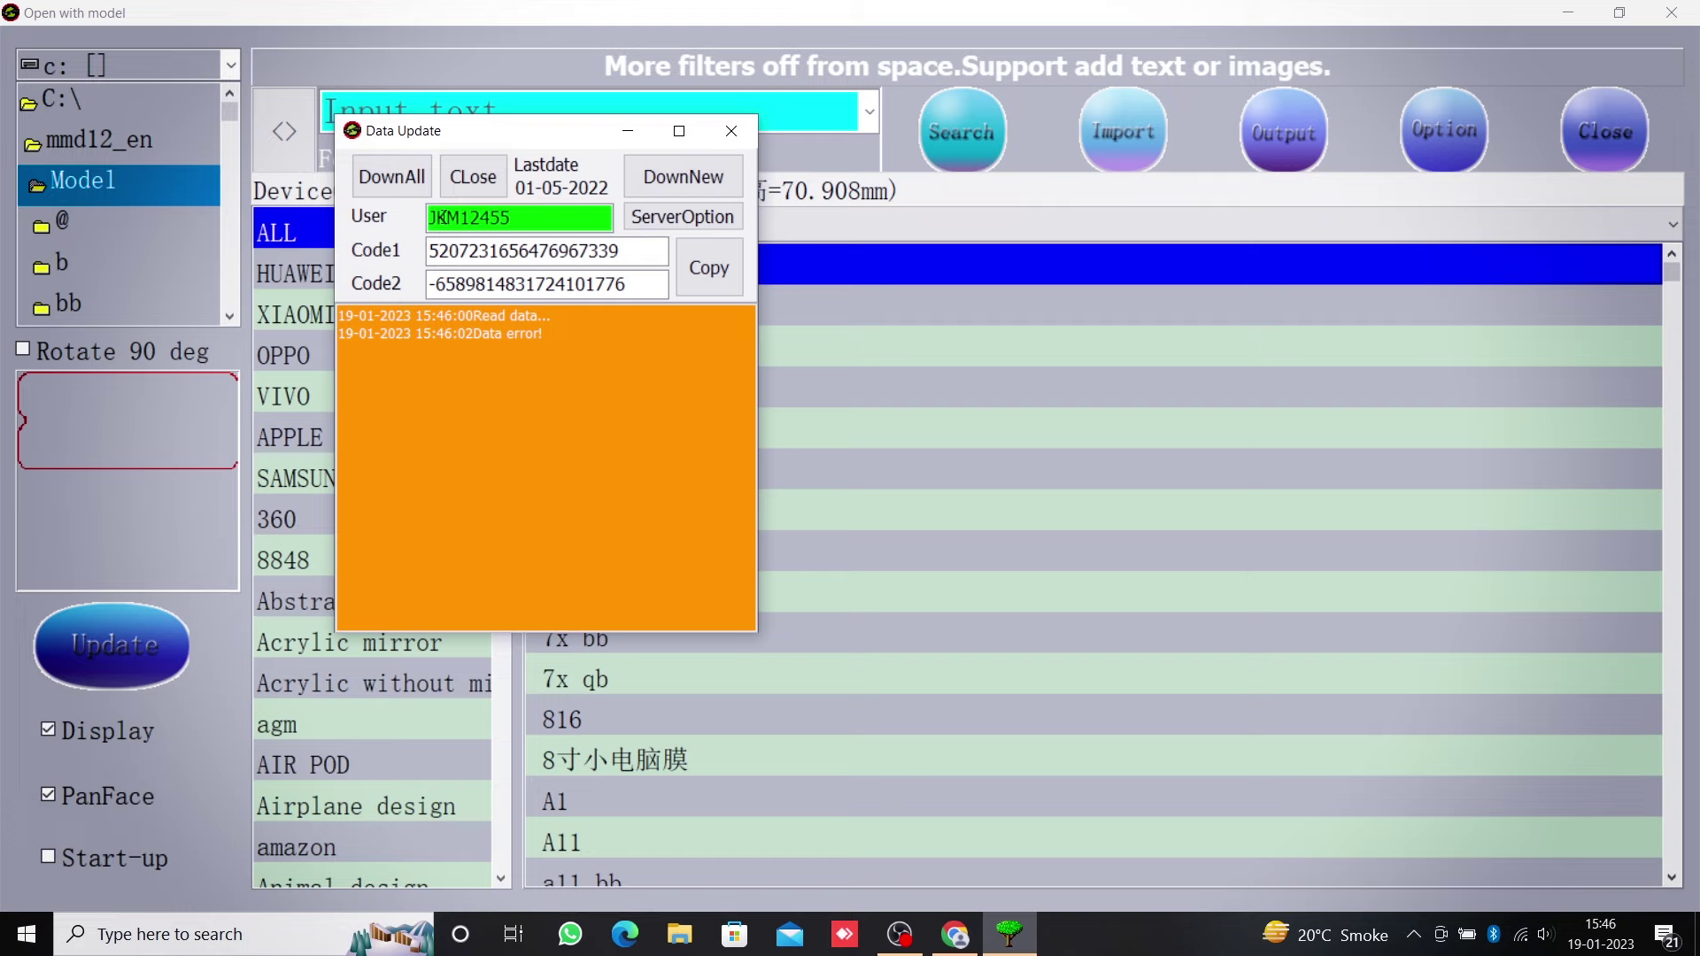
Step: Clear the existing User entry in the Data Update window and copy the Code1 and Code2 values
drag(507, 217, 431, 215)
key(BackSpace)
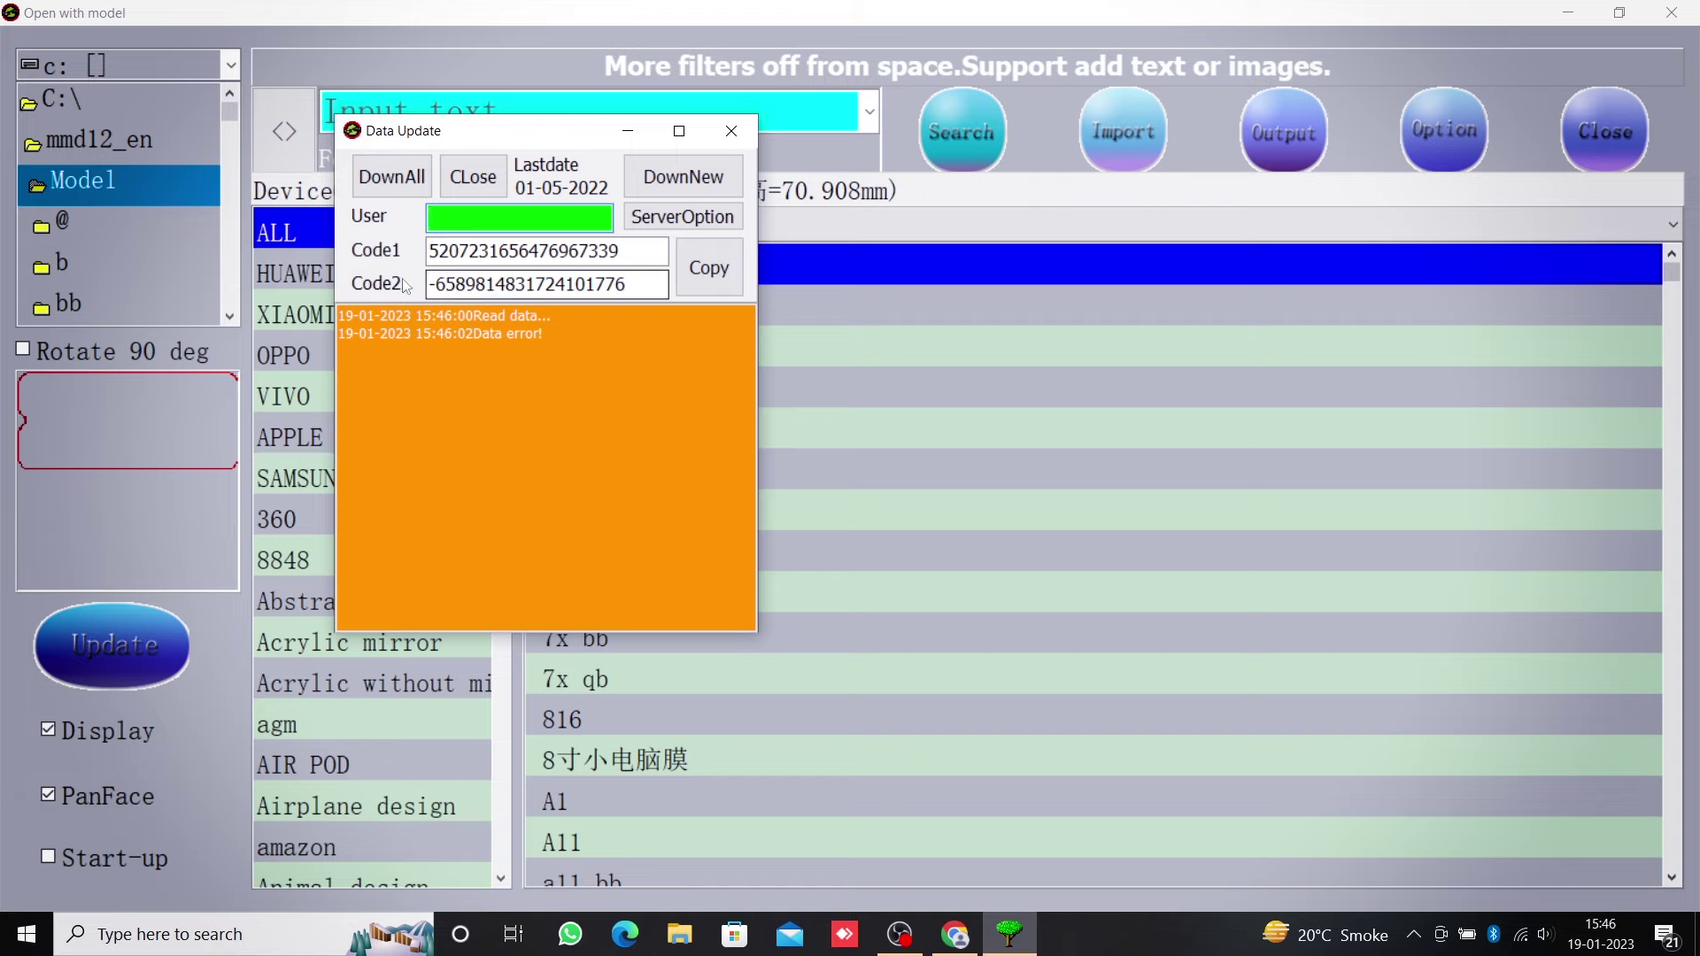
click(709, 268)
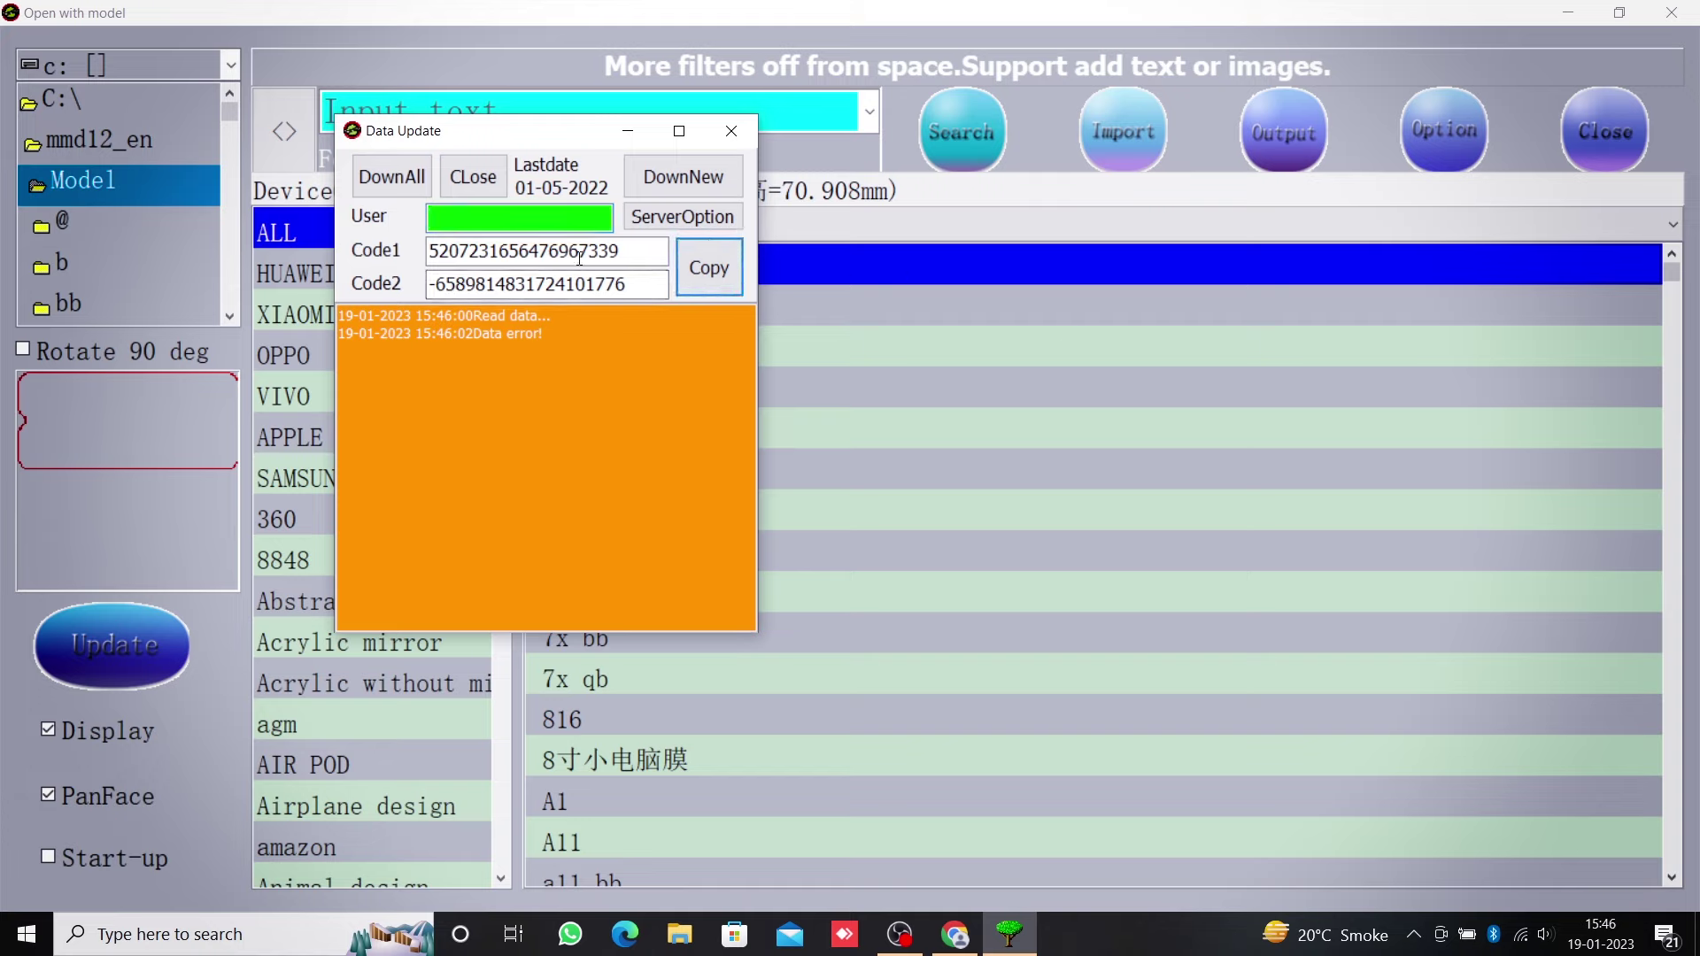
Step: Enter a user ID in capital letters in the Data Update window and try to download the new data
click(515, 223)
text(Zkm)
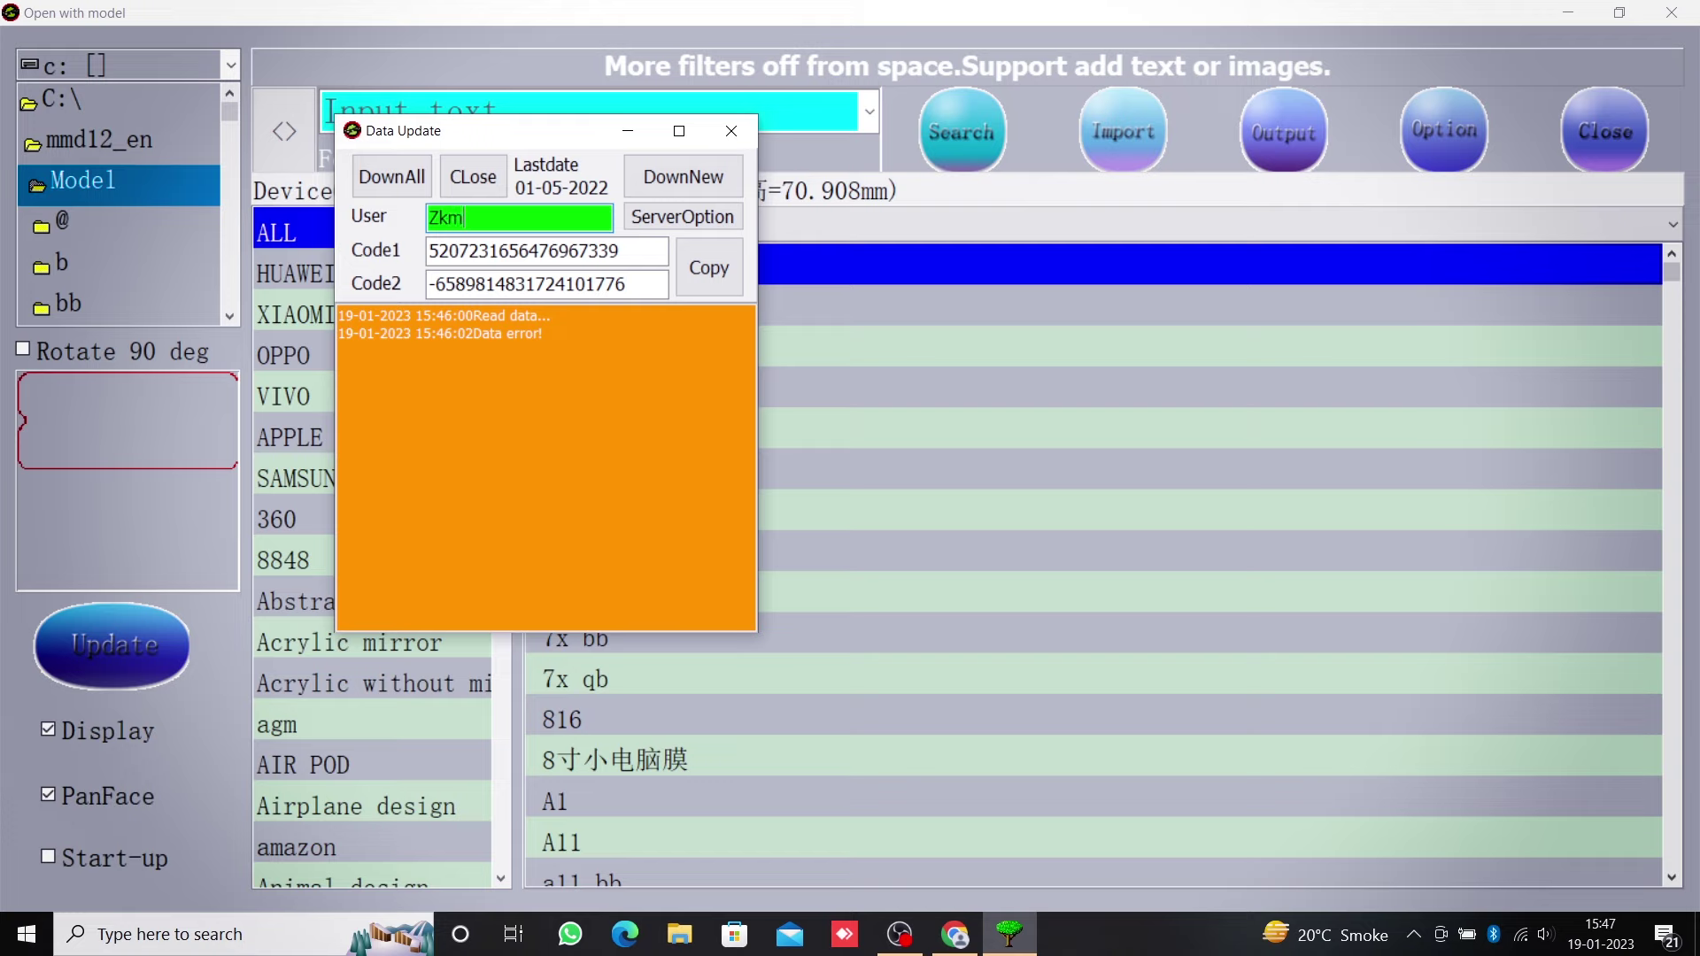
key(BackSpace)
key(BackSpace)
key(BackSpace)
text(ZKM4575)
click(683, 176)
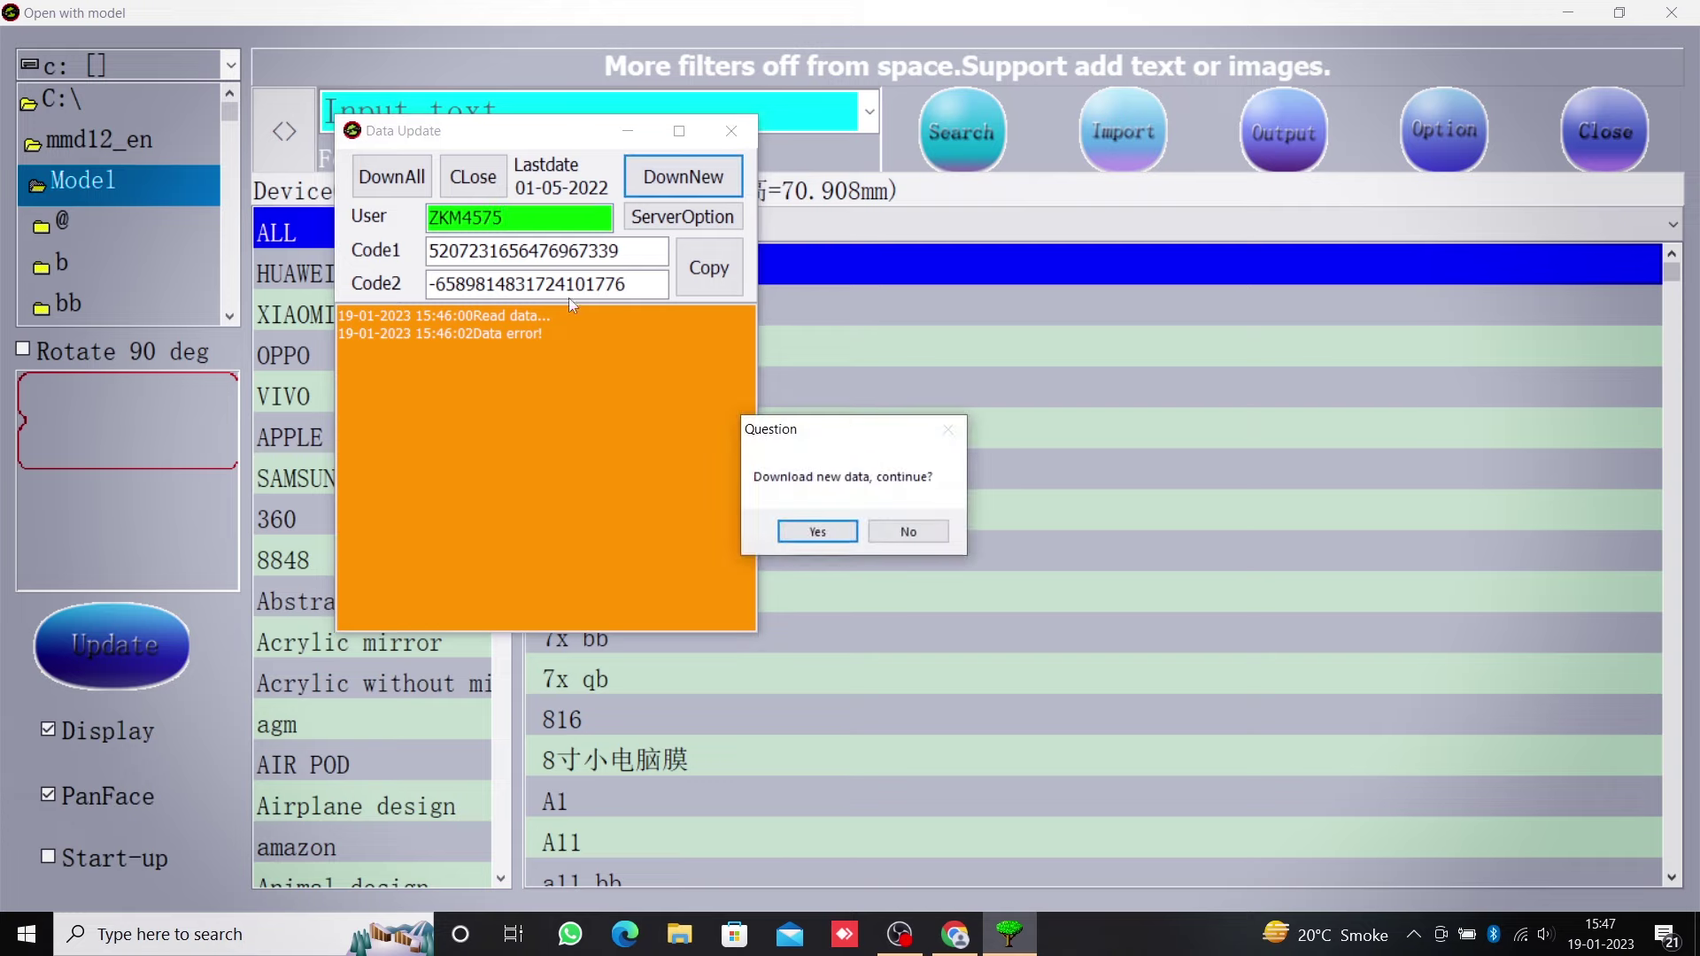
click(813, 532)
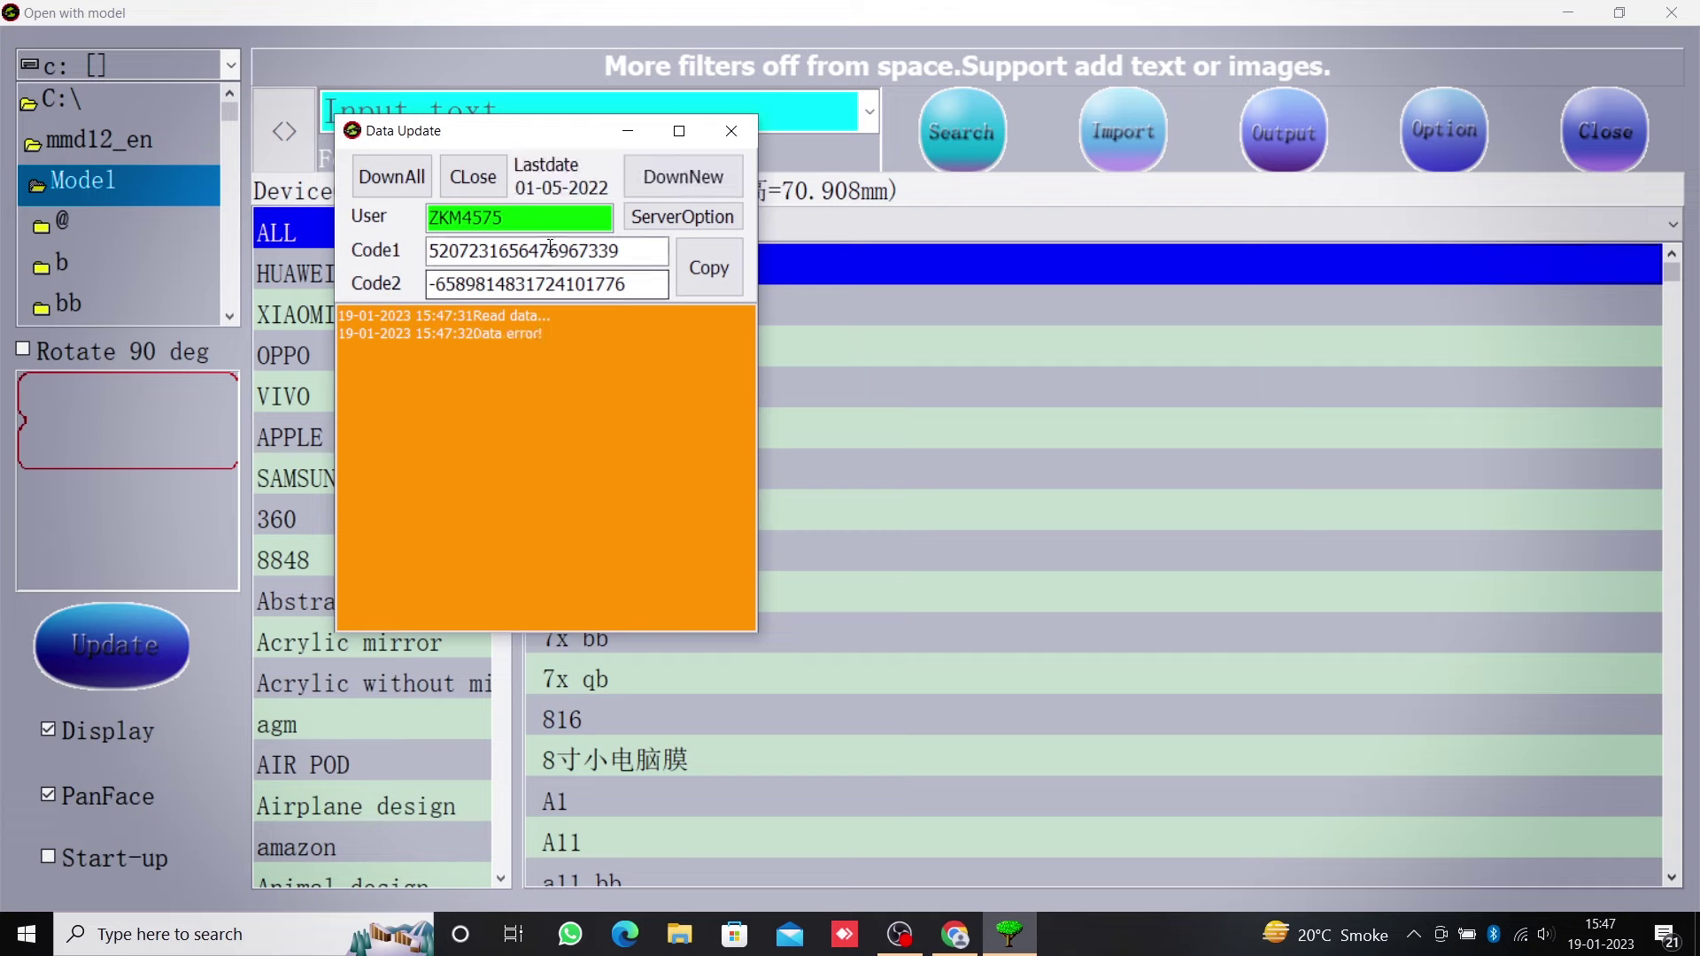
Step: Replace the user ID through the server options with one in lowercase letters, save, and try to download the new data
click(552, 217)
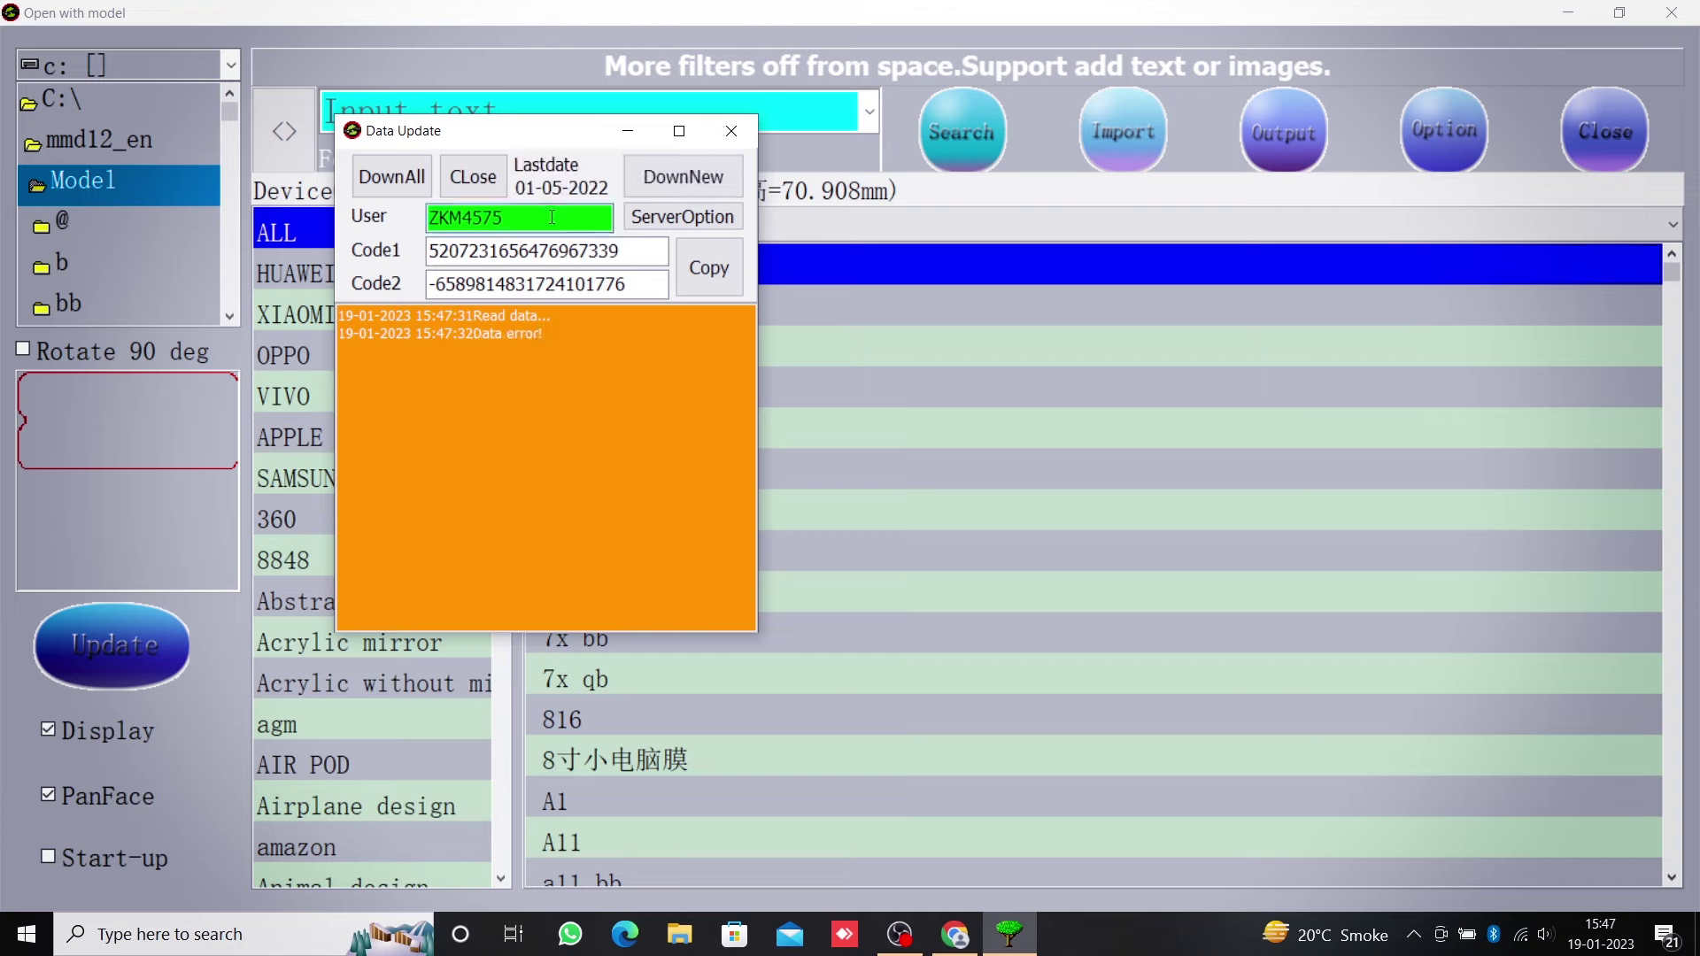
double_click(552, 217)
key(BackSpace)
click(665, 217)
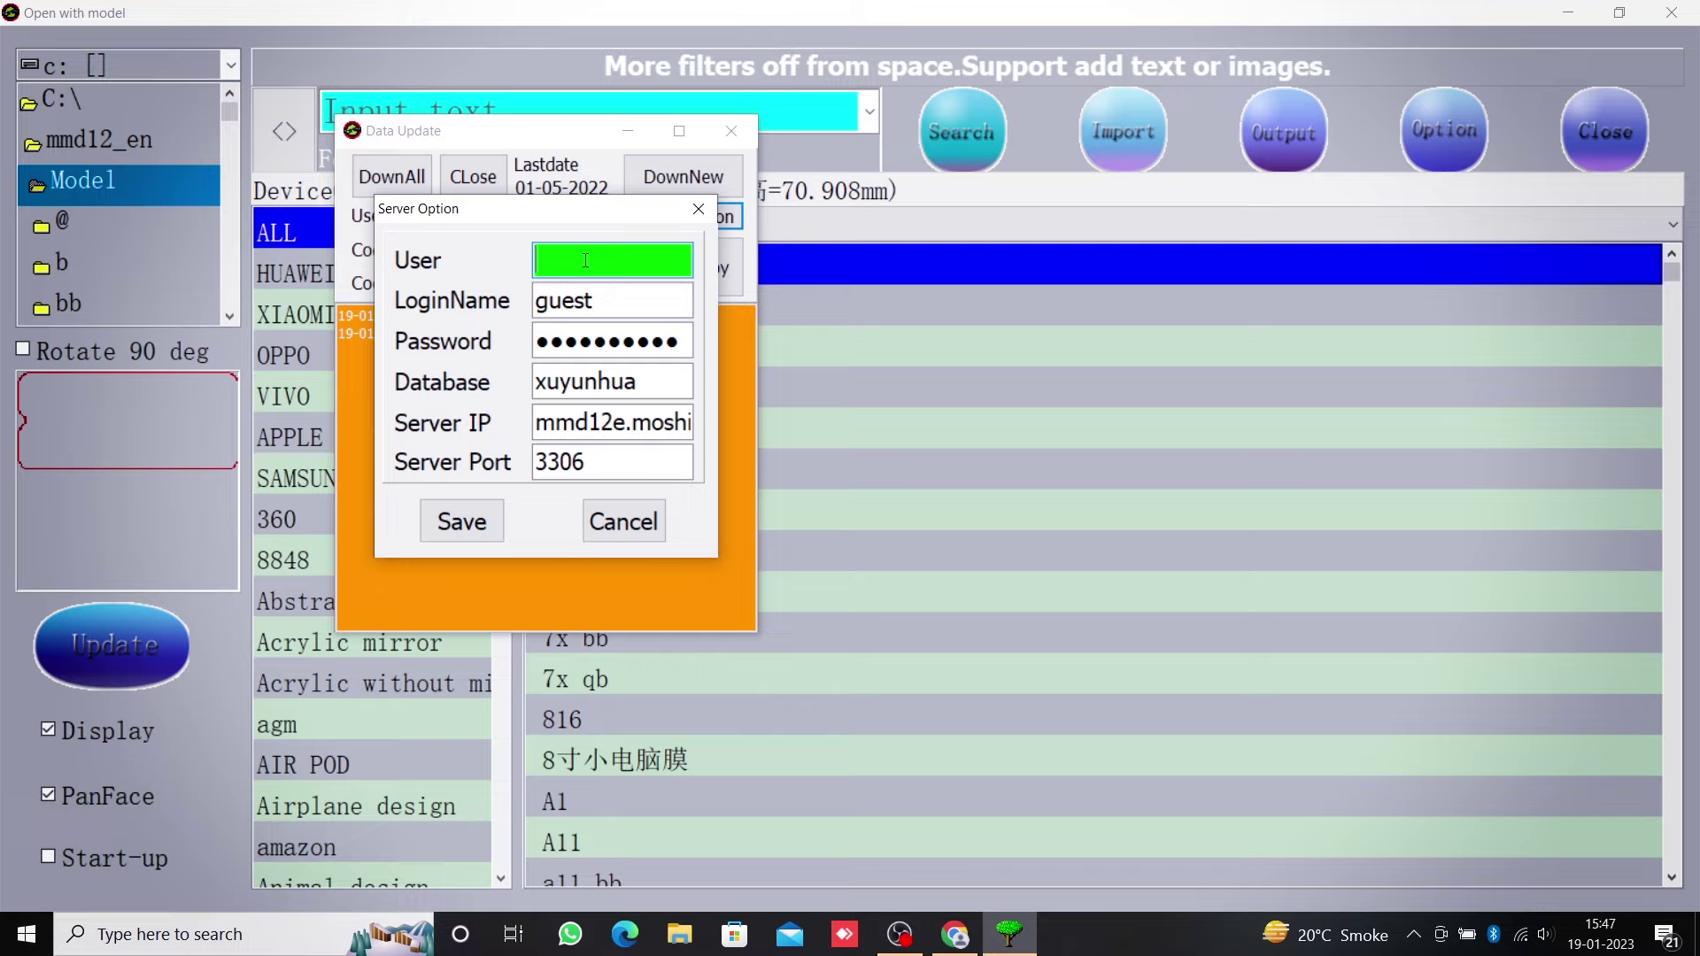
text(bs7339)
key(Tab)
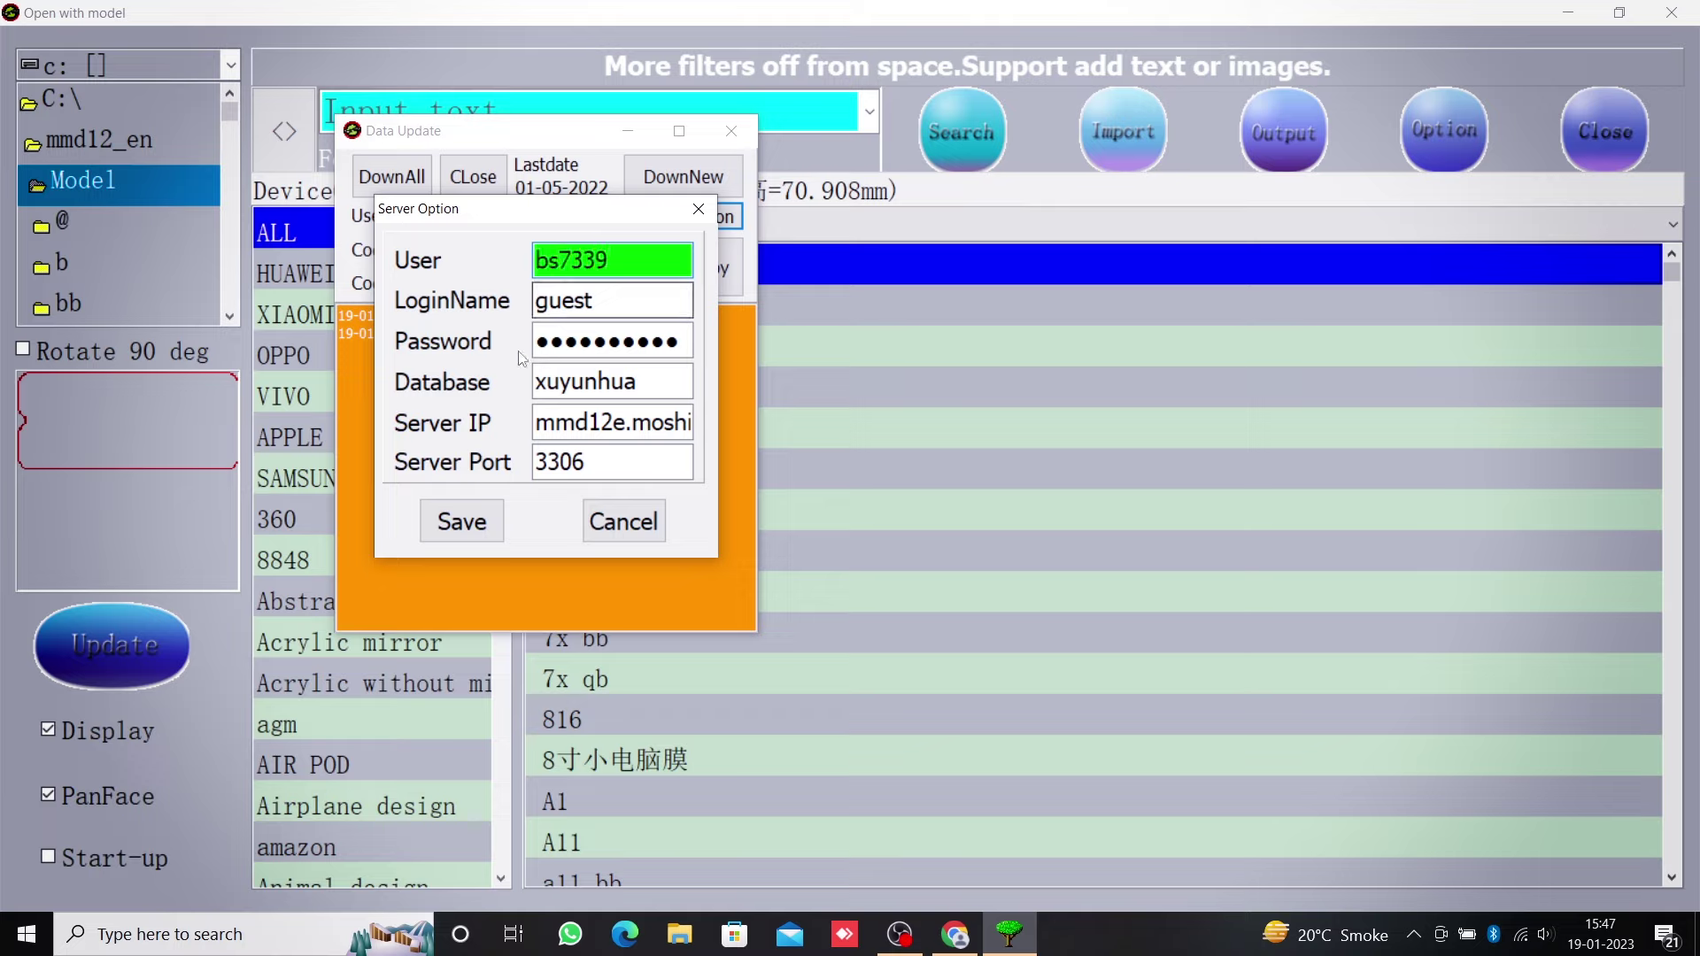
click(456, 526)
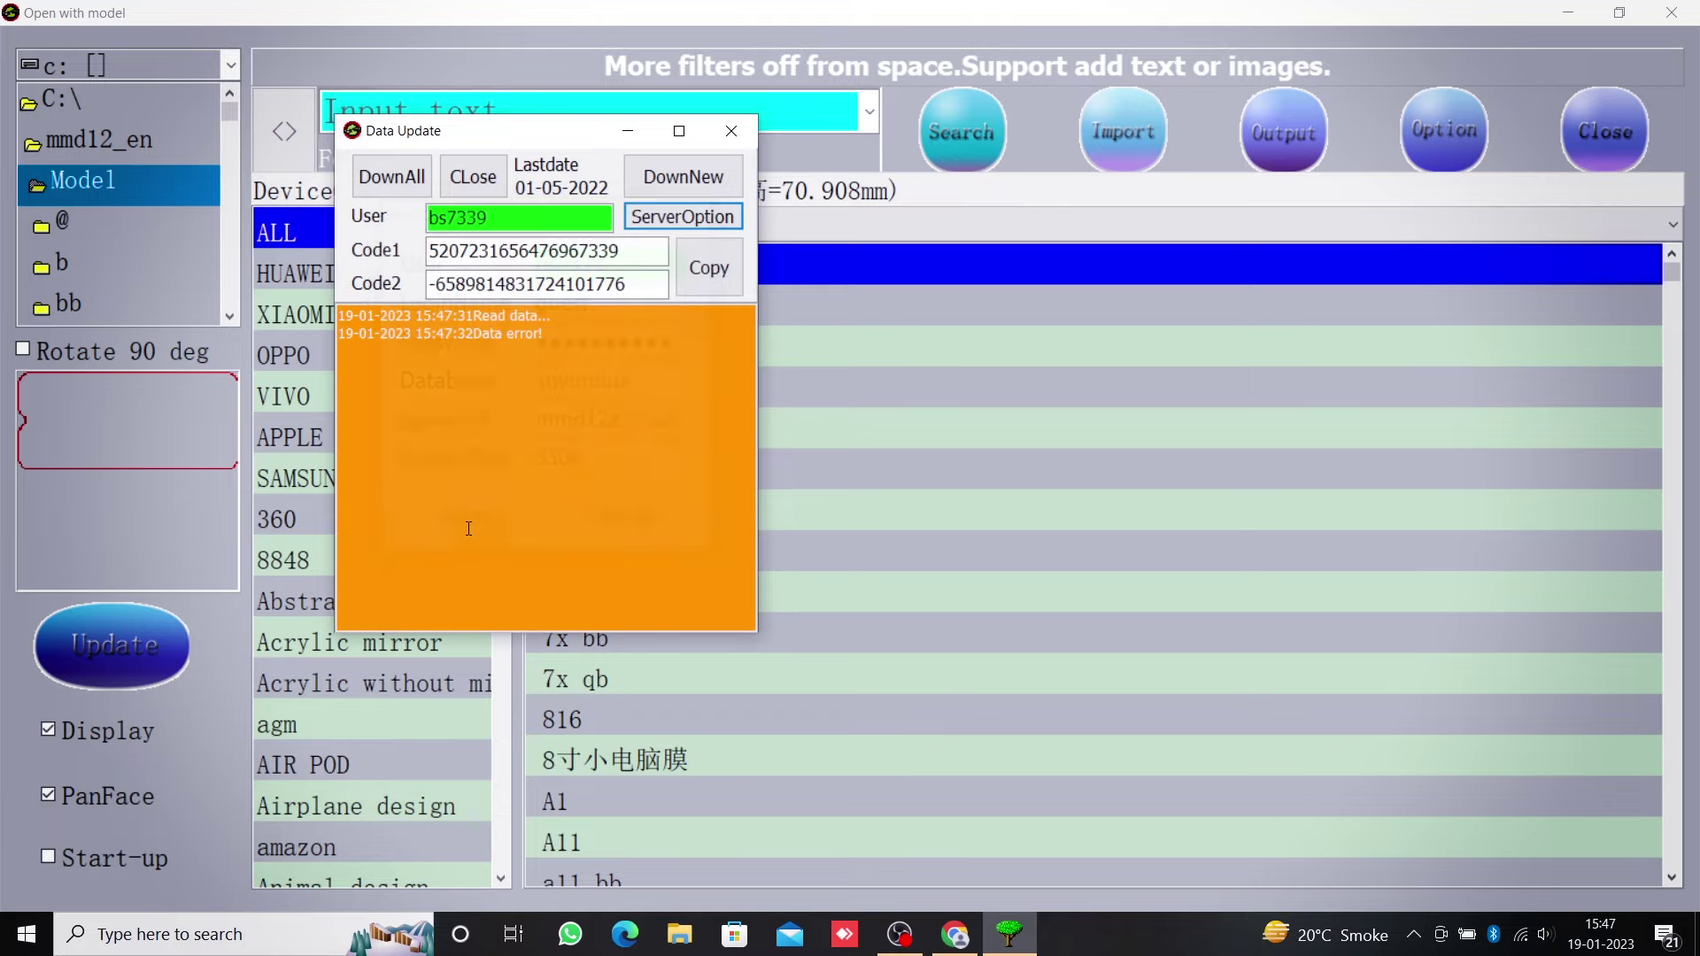
click(708, 179)
click(815, 533)
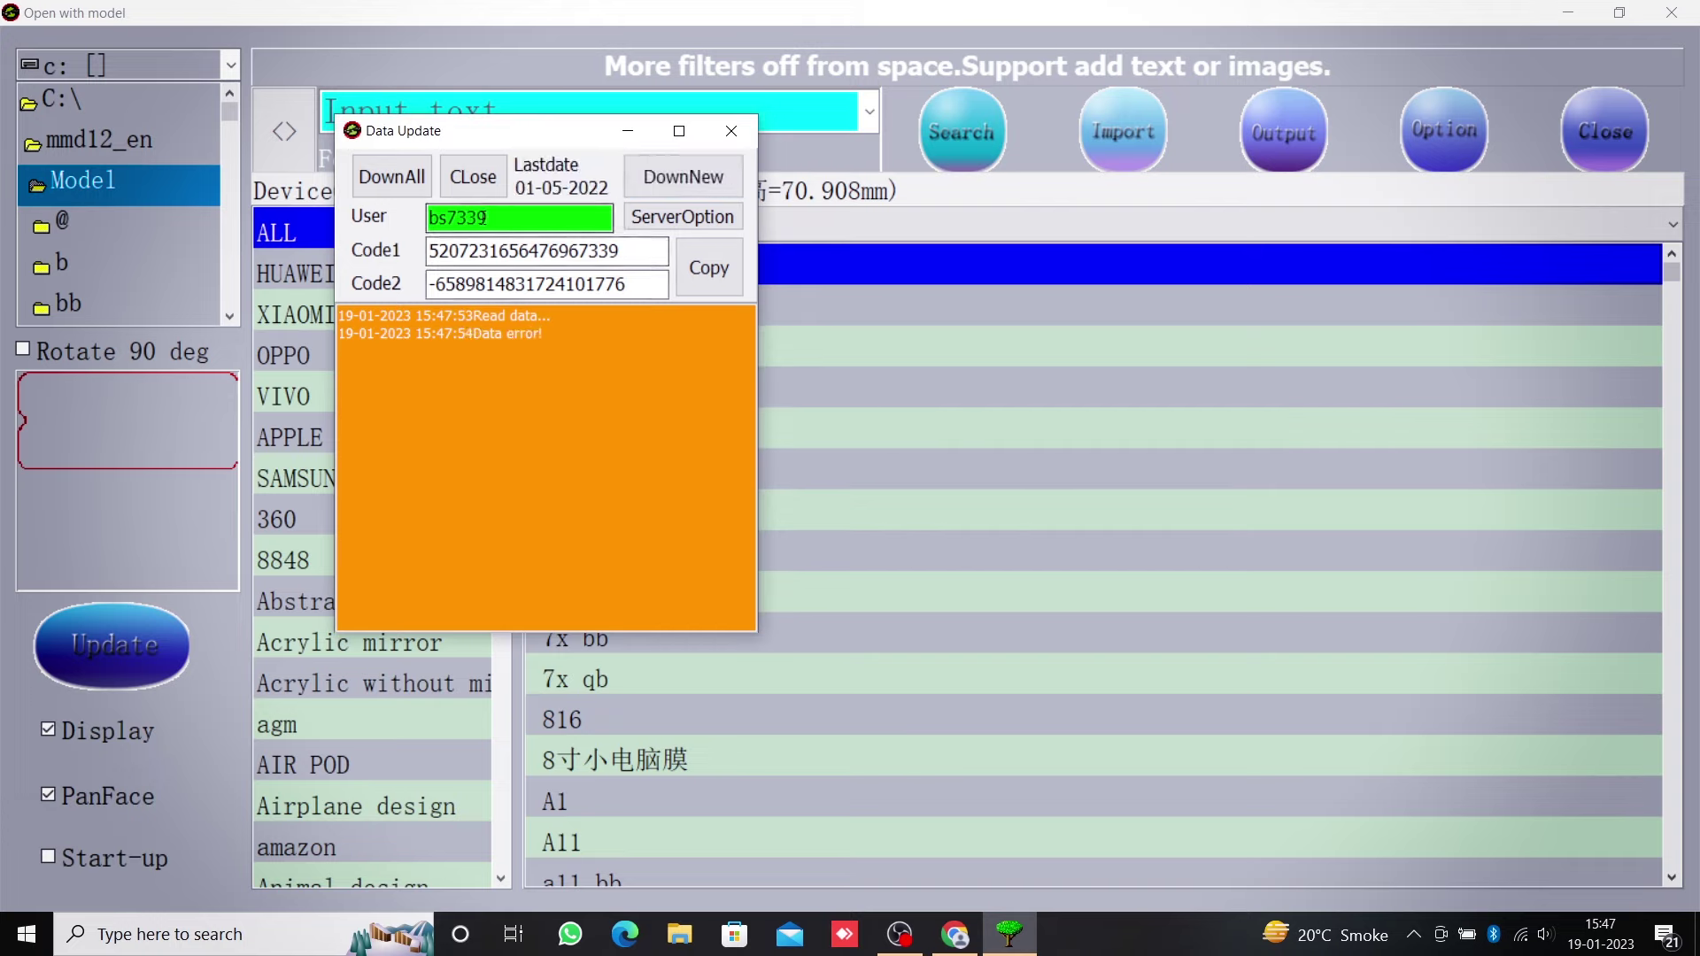
Step: Re-enter the same user ID in capital letters in the server options, save it and download the new data
click(714, 215)
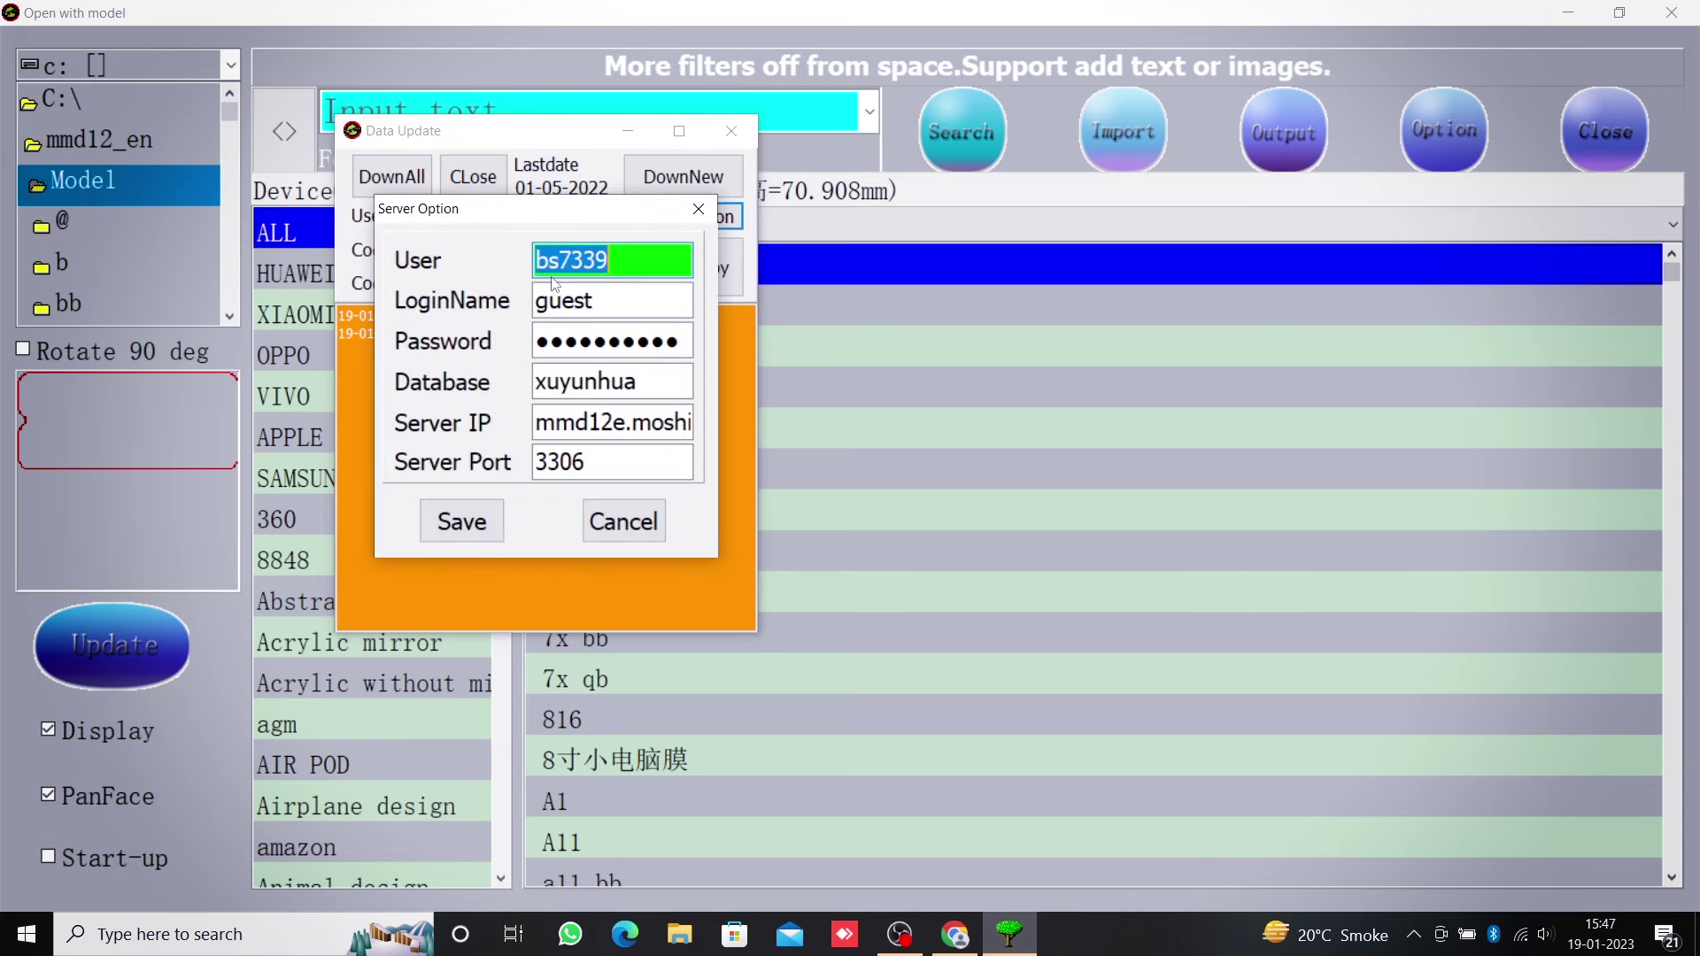
key(BackSpace)
text(bs)
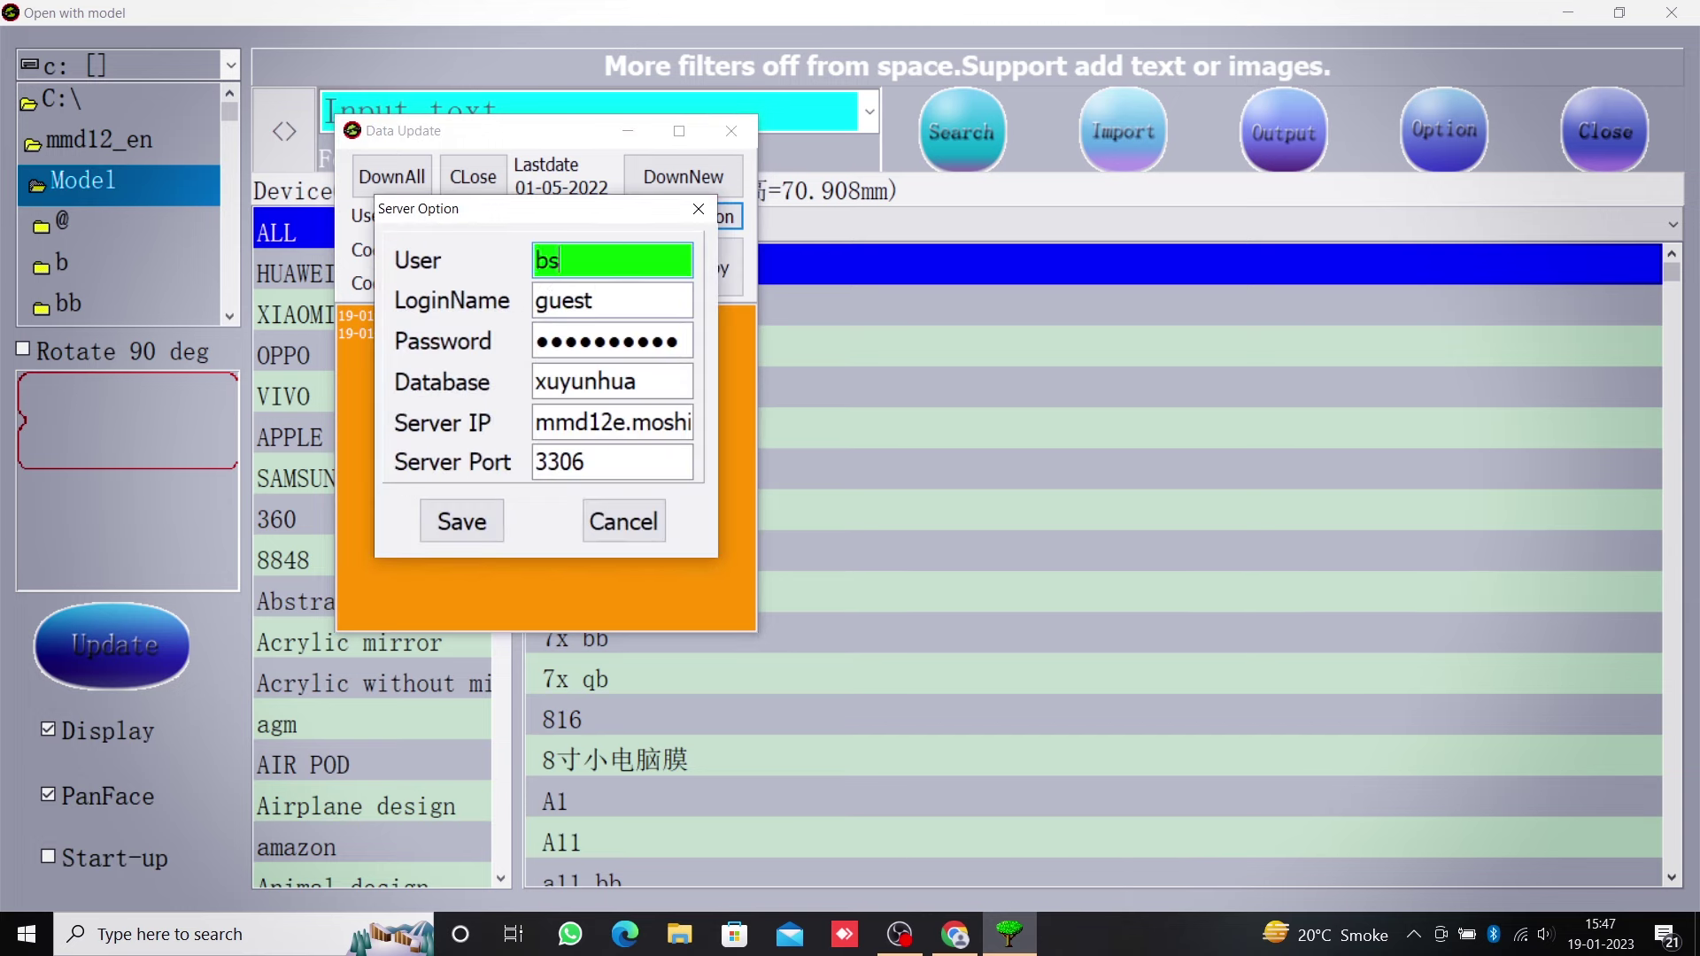
key(BackSpace)
key(BackSpace)
text(BS7339)
key(Tab)
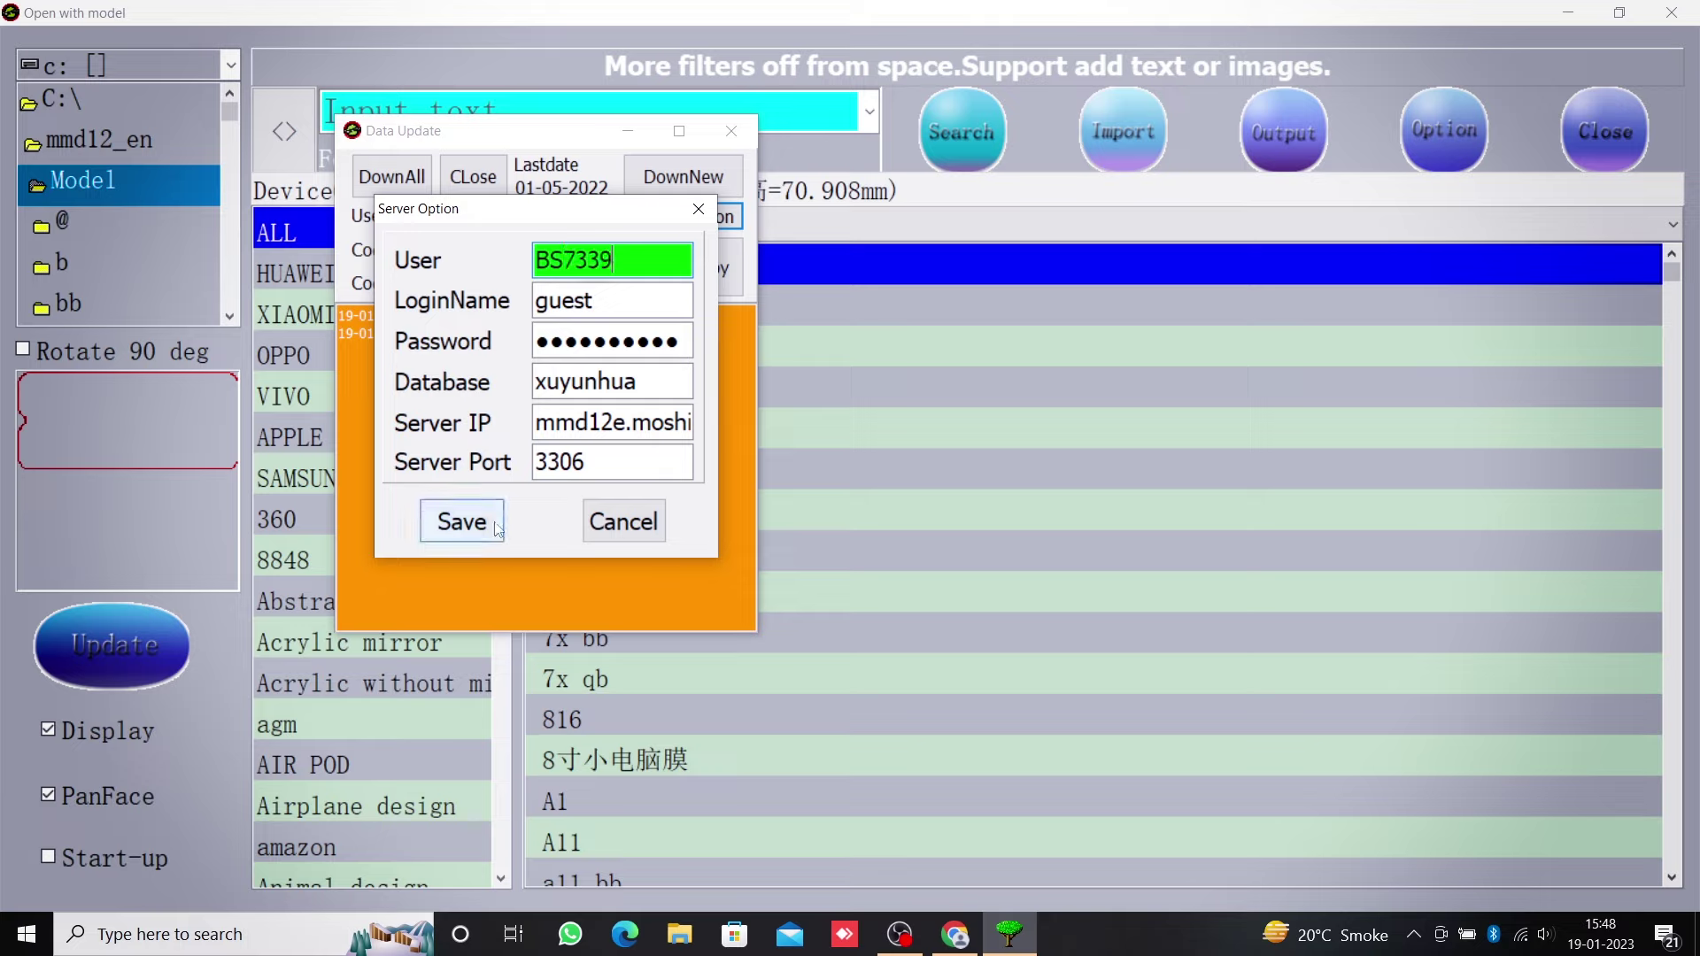
click(460, 522)
click(683, 176)
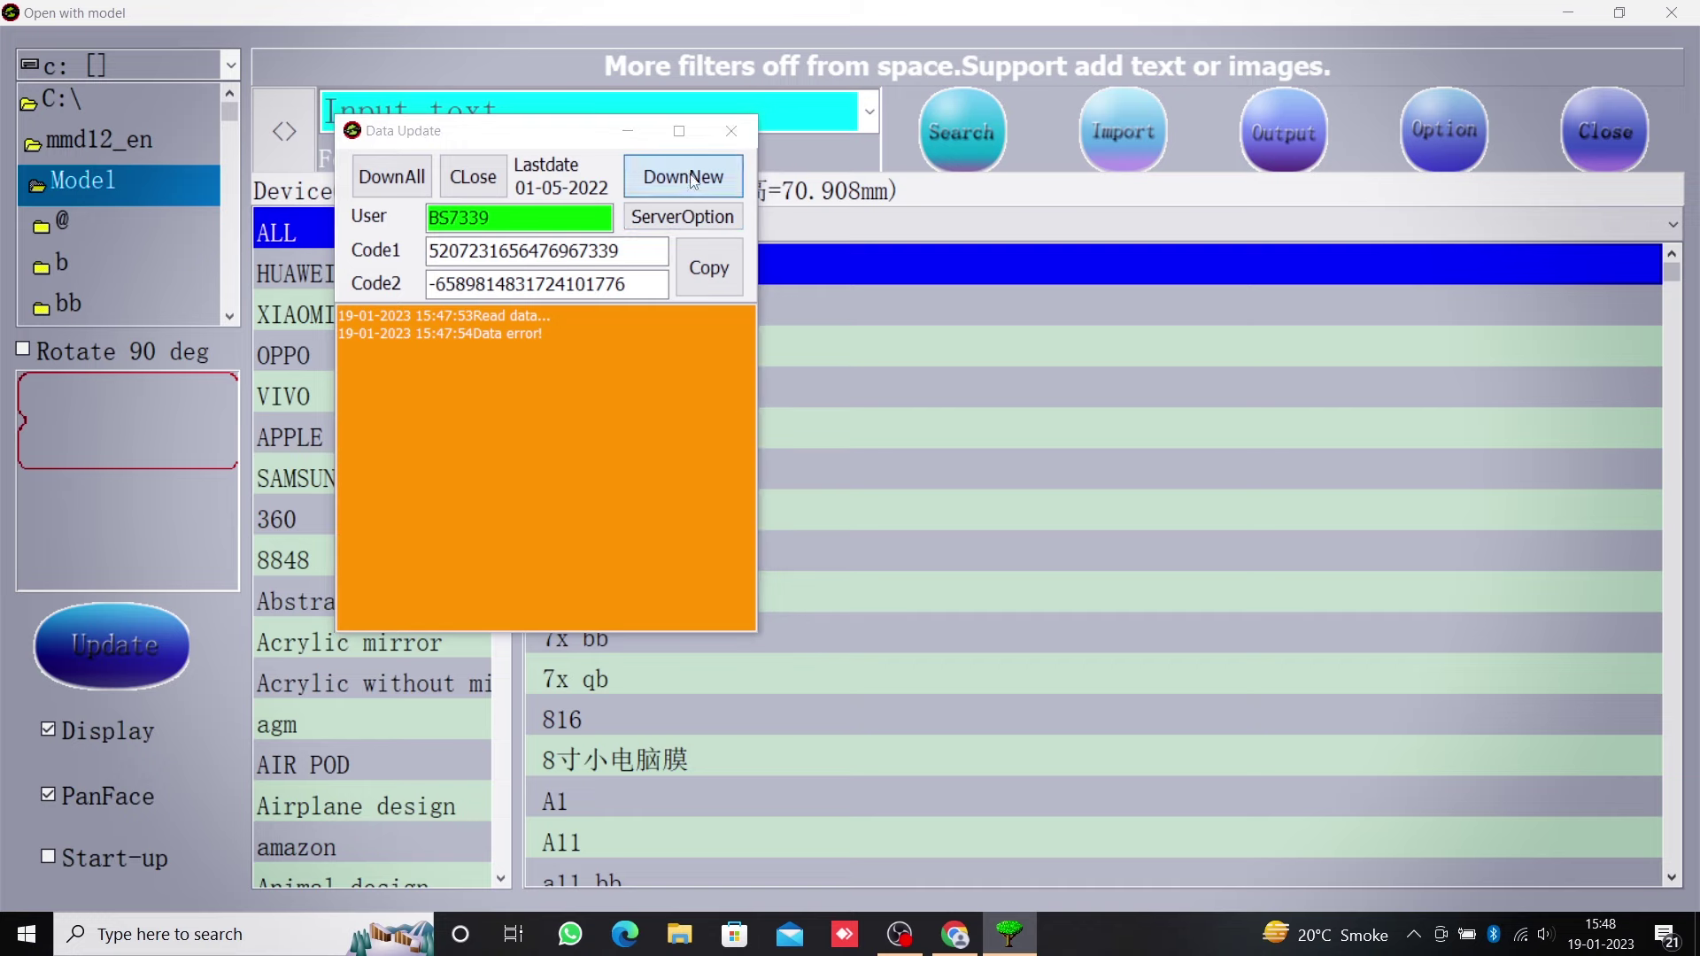
click(815, 532)
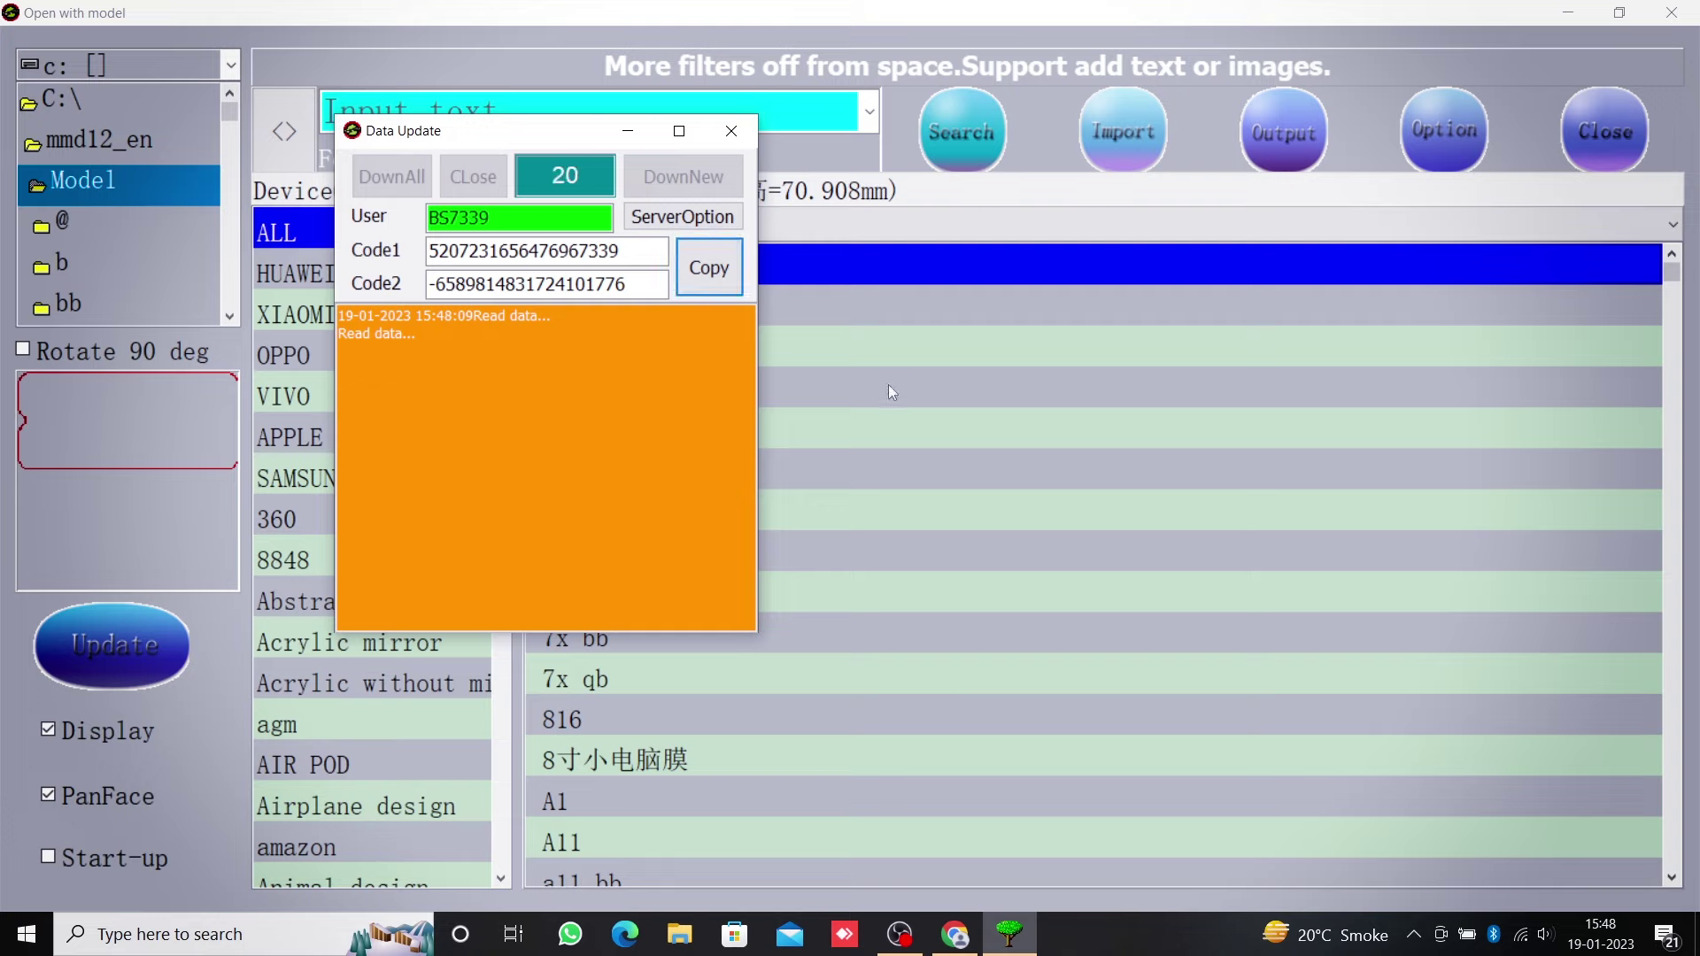
Step: Save the server options again with the current user ID and copy the Code1 and Code2 values
click(708, 269)
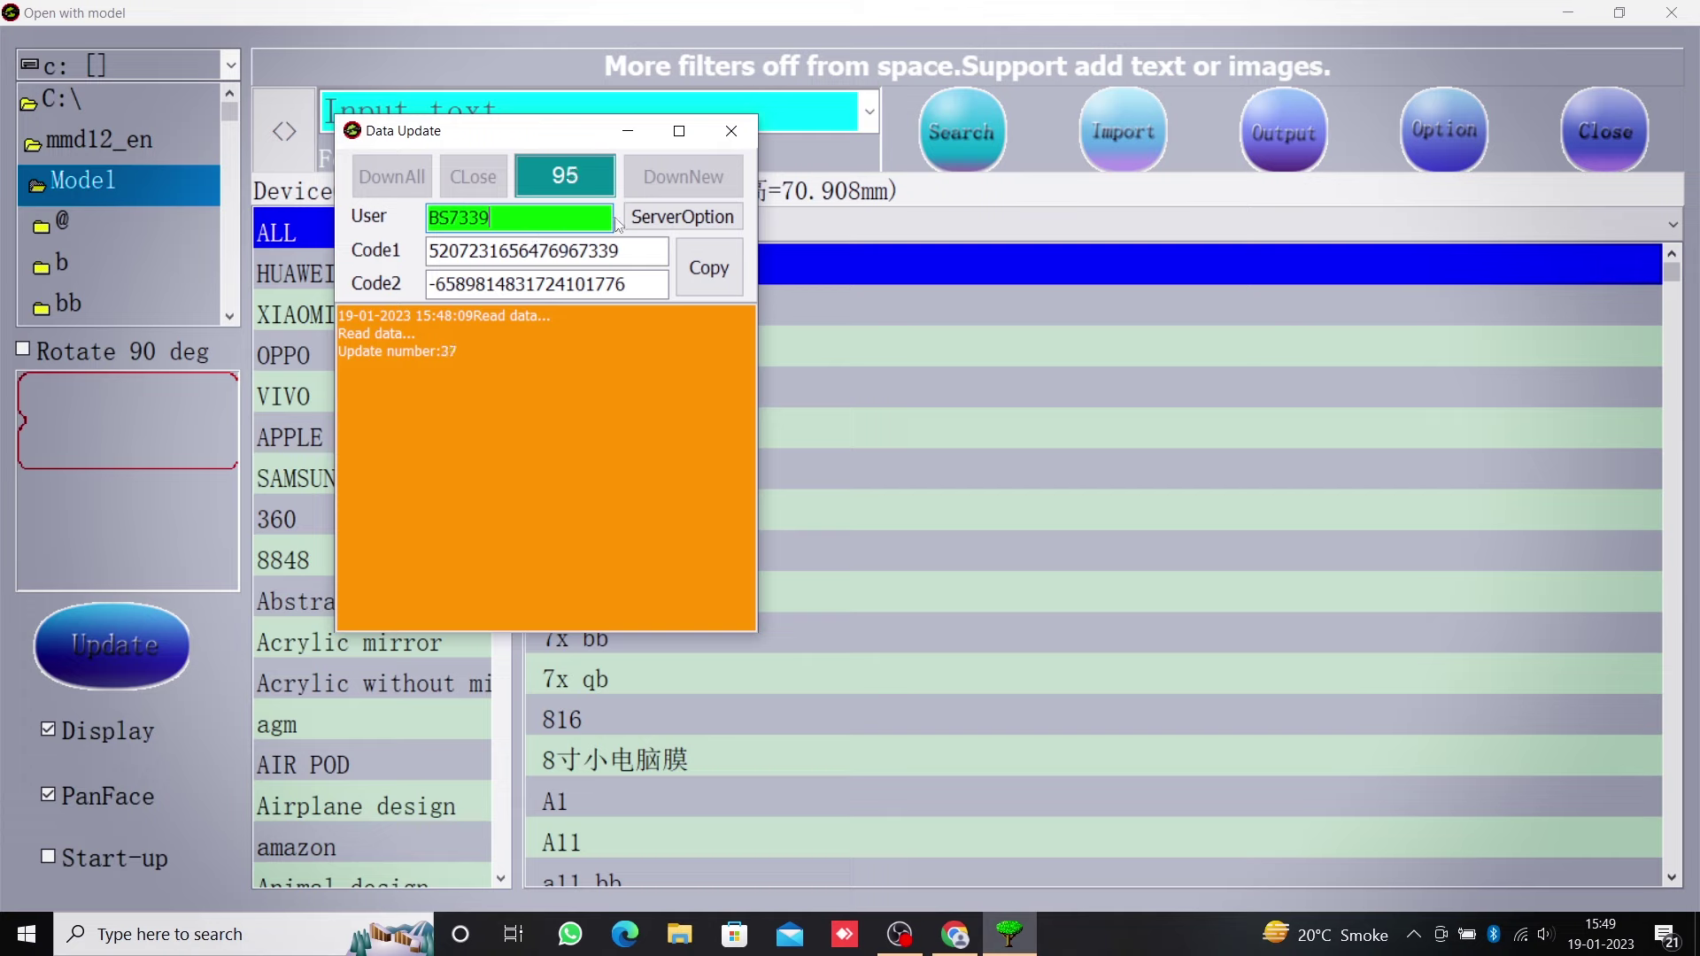
click(642, 220)
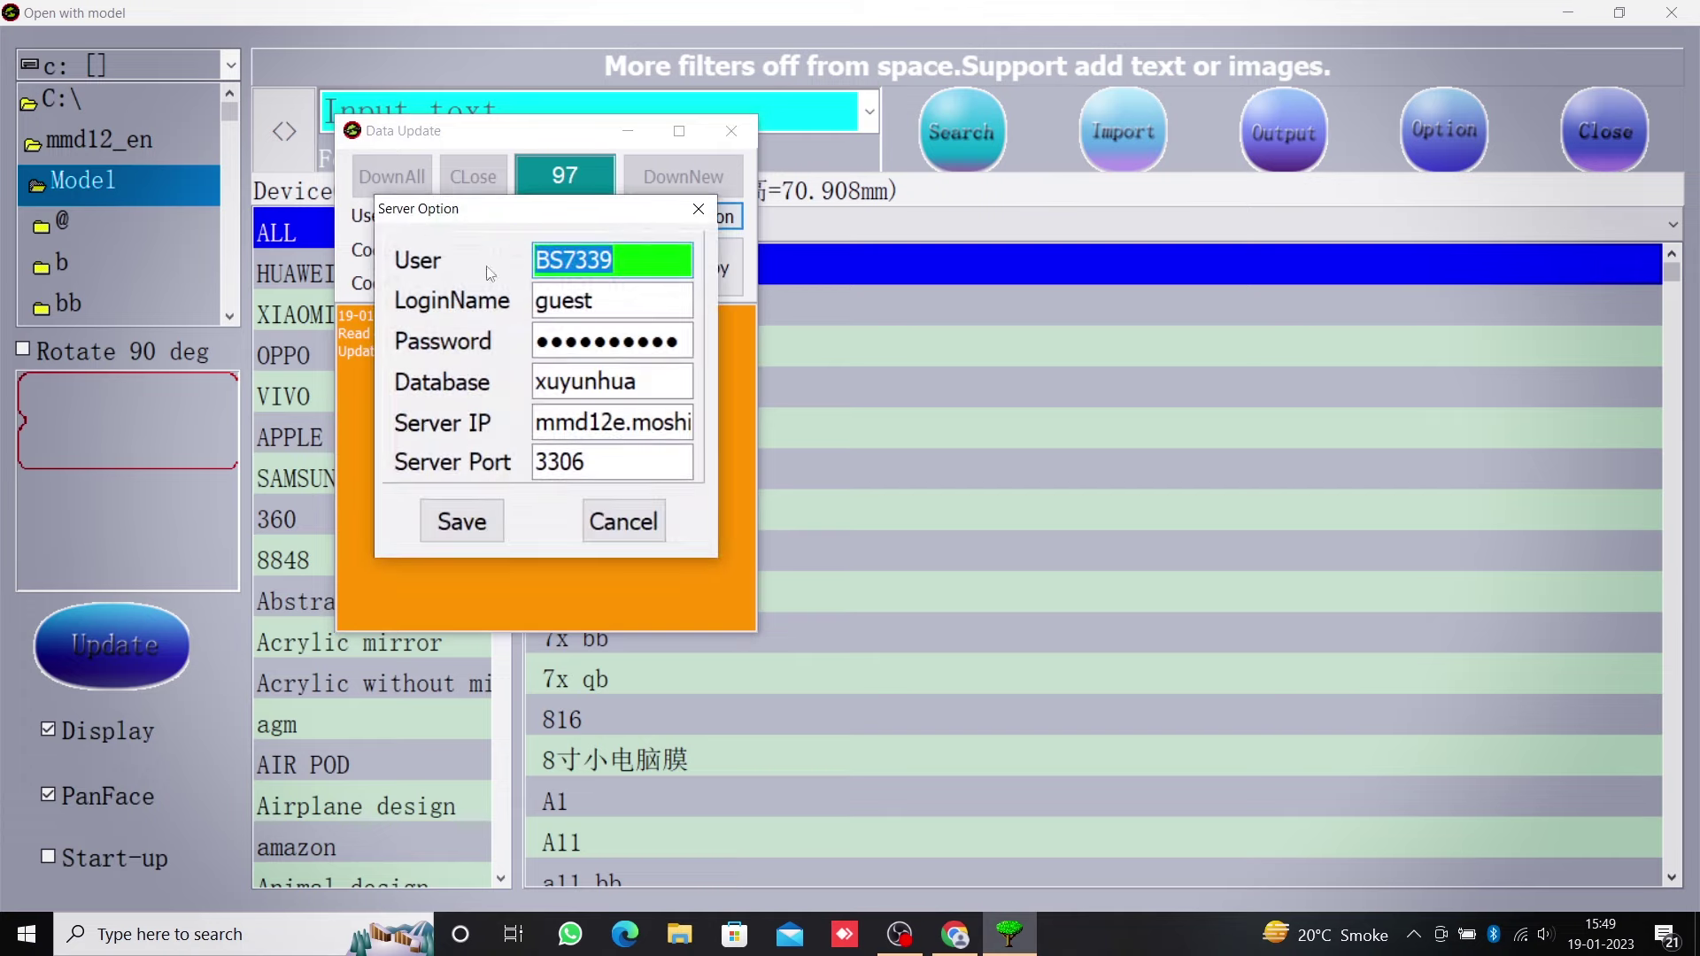
click(449, 532)
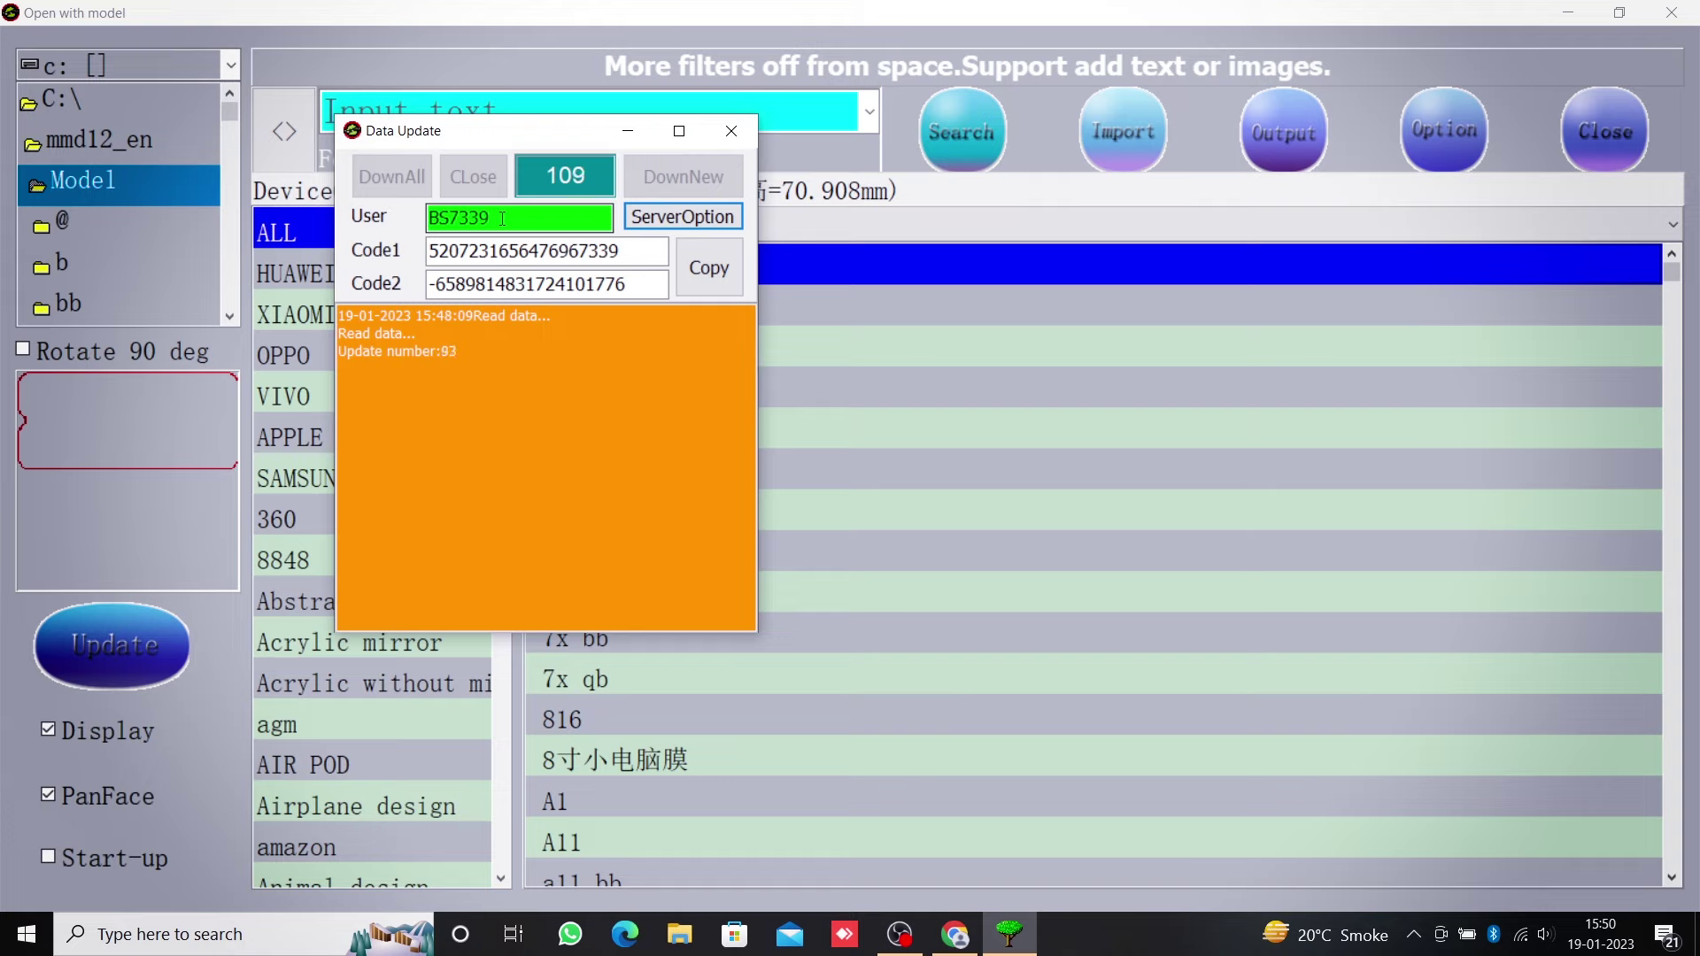
click(708, 277)
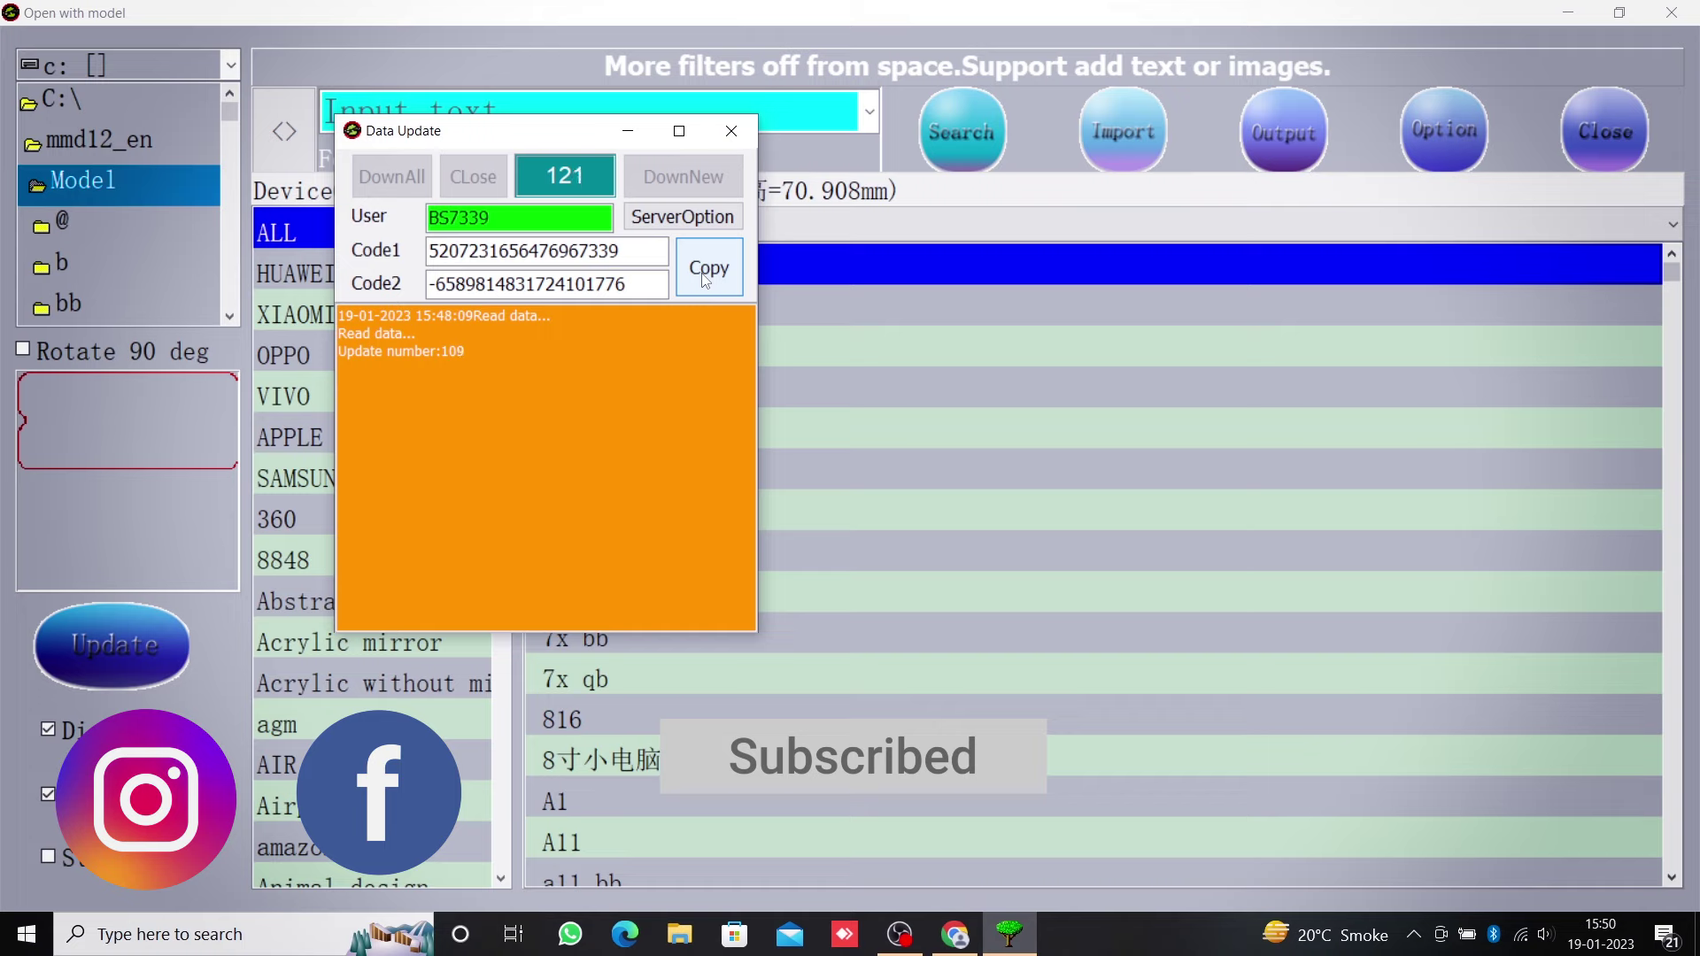
click(900, 935)
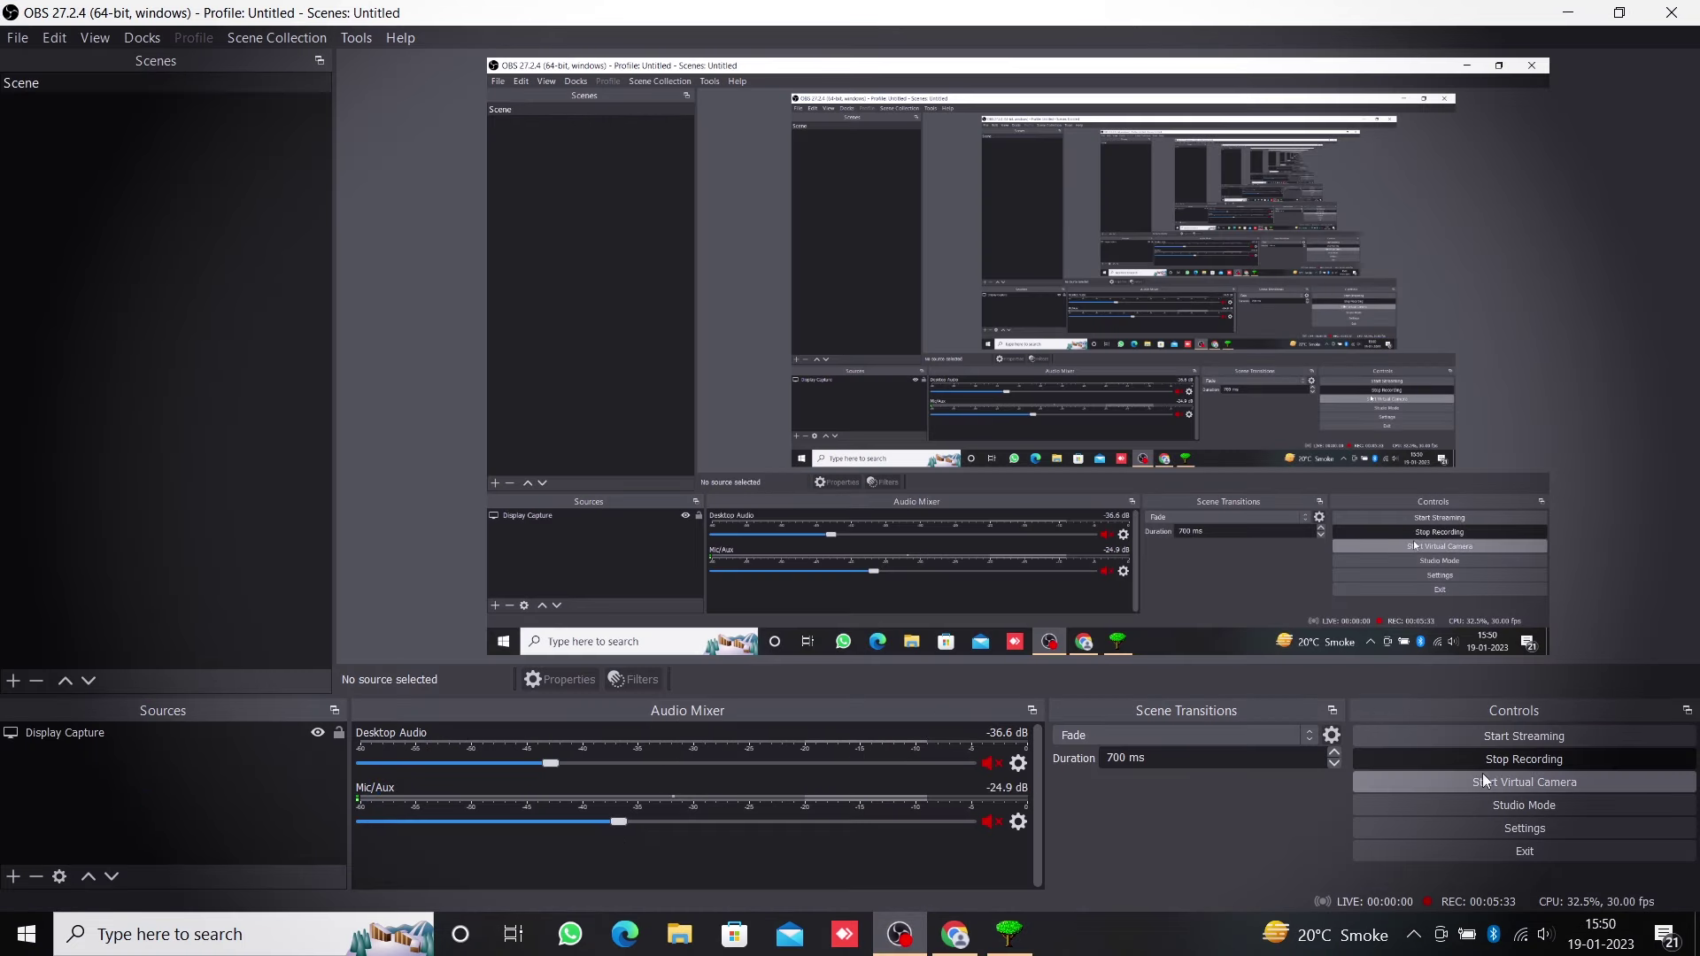